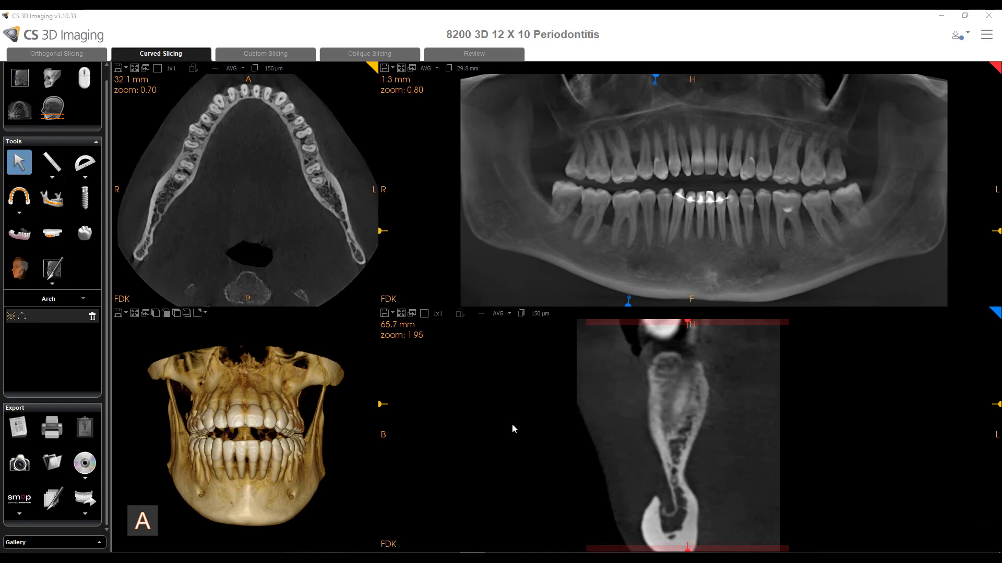
Enlarge the cross-sectional, panoramic and axial views one after another, and restore the four-view layout
click(400, 314)
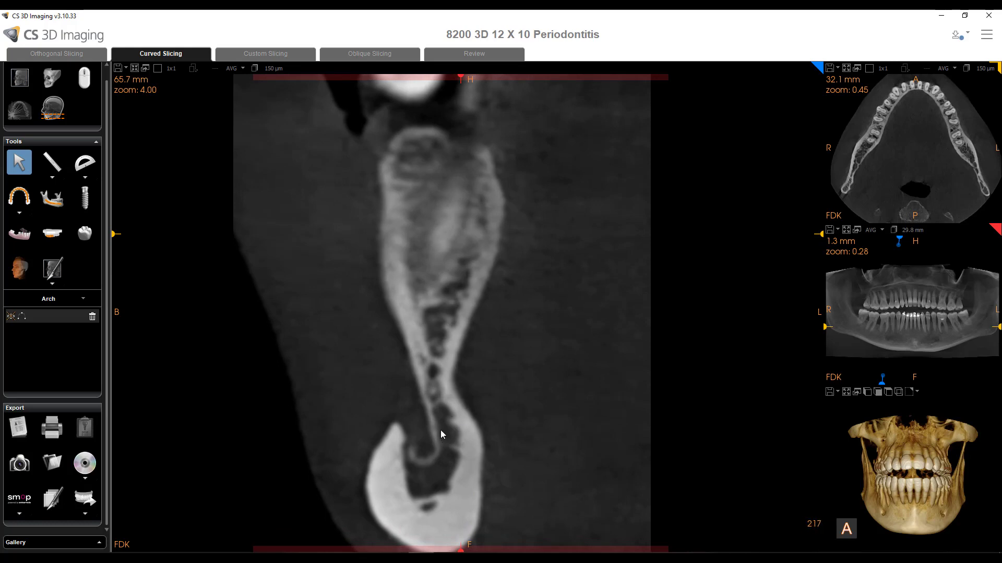
click(845, 230)
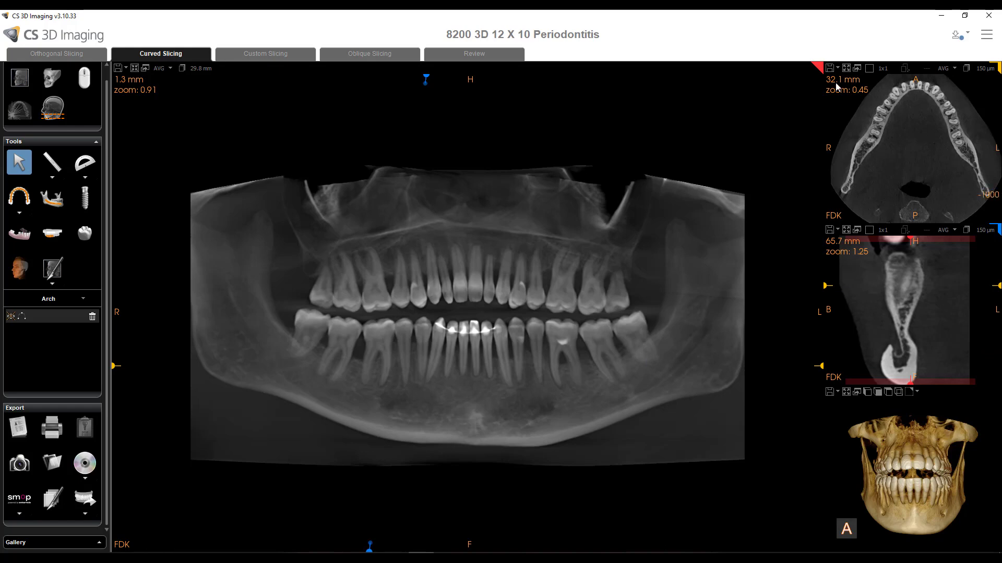
click(846, 68)
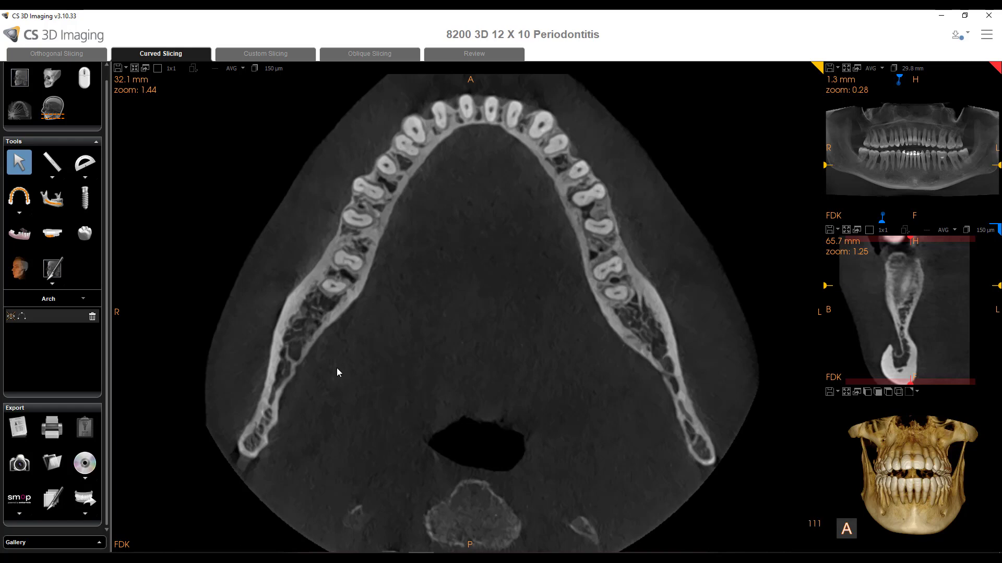
click(134, 67)
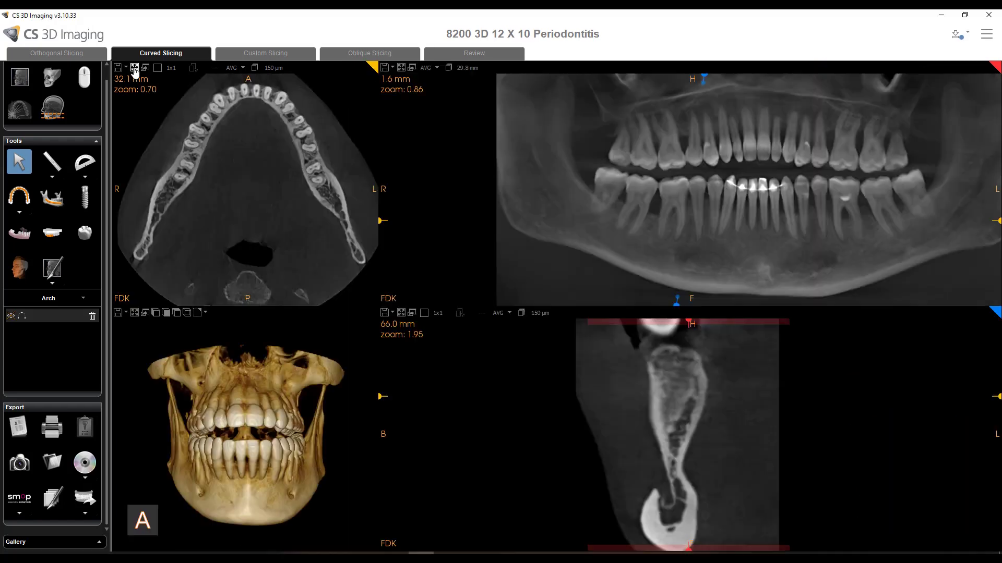
Enlarge the cross-sectional view and bring up the 65.0 mm slice, where the right mental foramen opens
click(401, 313)
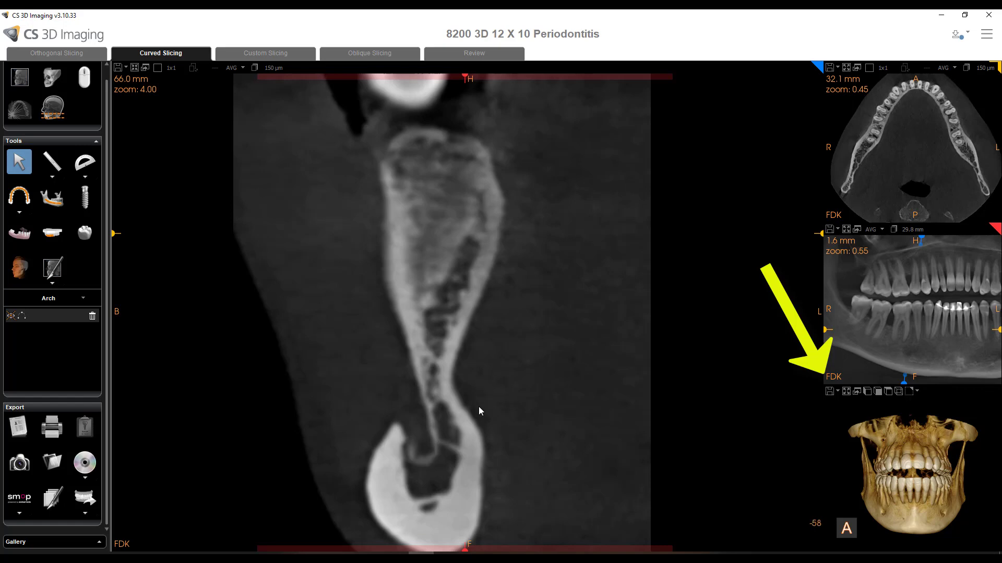
scroll(502, 410, down, 2)
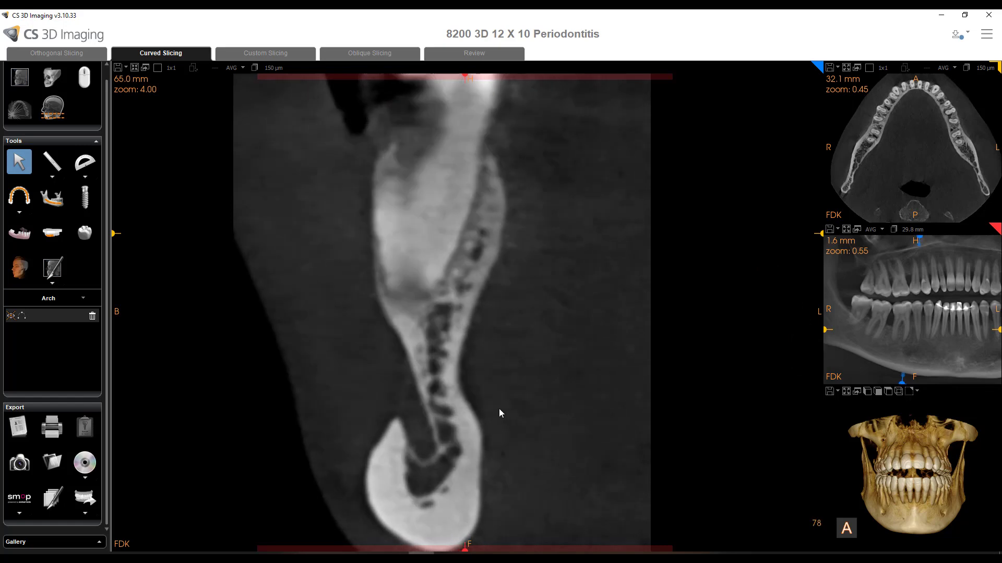
scroll(499, 413, up, 3)
scroll(525, 417, down, 2)
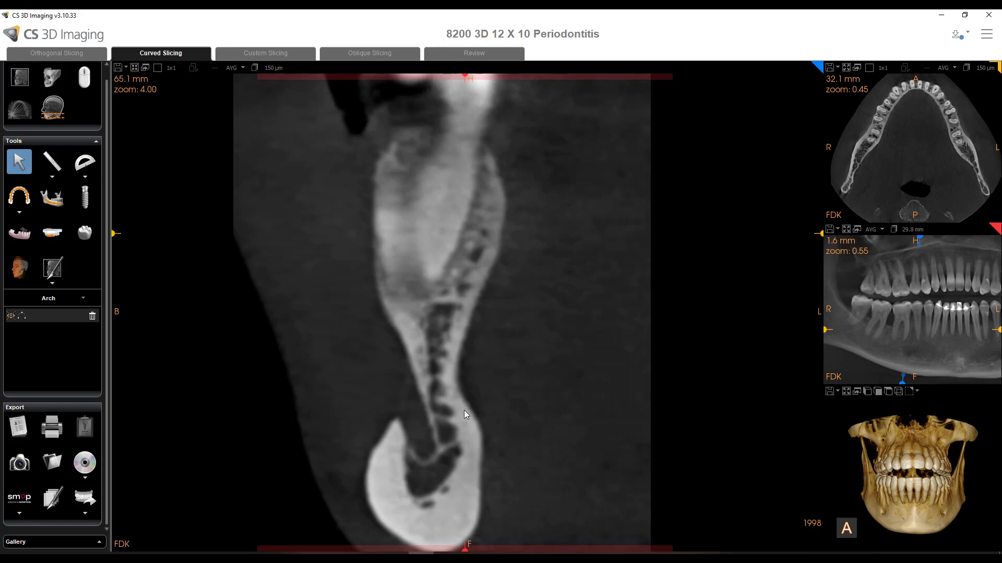
scroll(468, 423, down, 1)
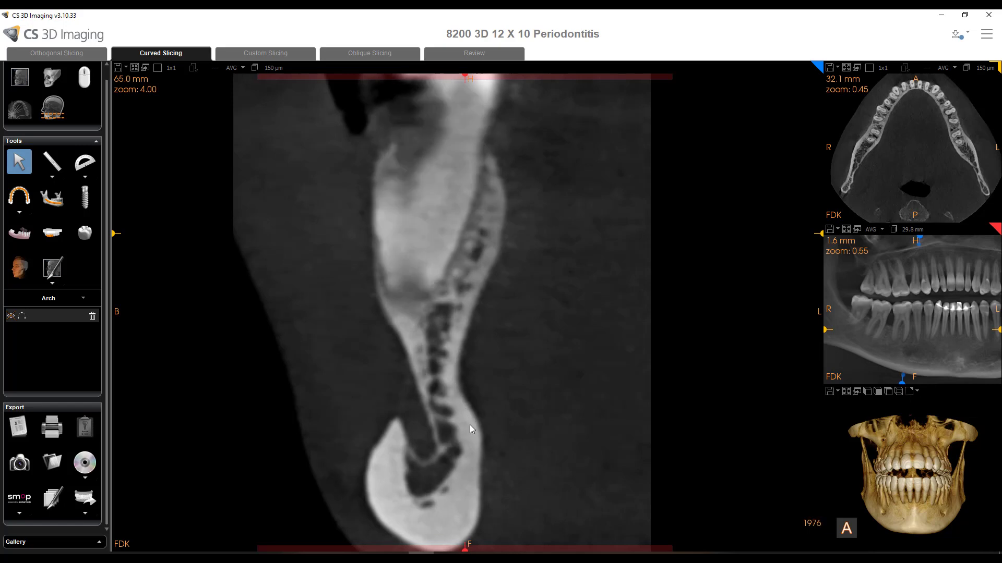
Begin a nerve canal trace on the 65.0 mm slice, placing points from outside the mental foramen into the canal
click(56, 205)
click(56, 205)
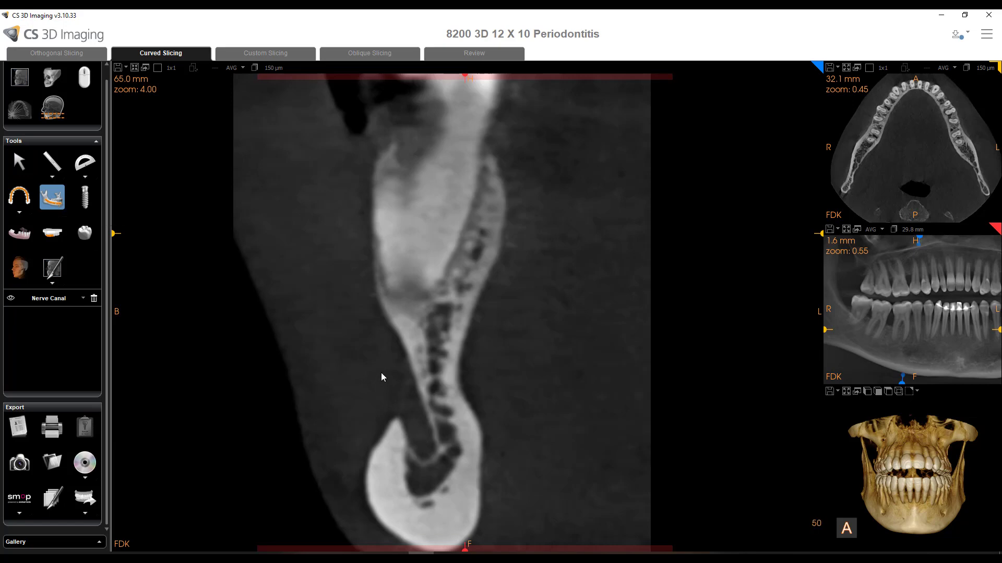
click(412, 418)
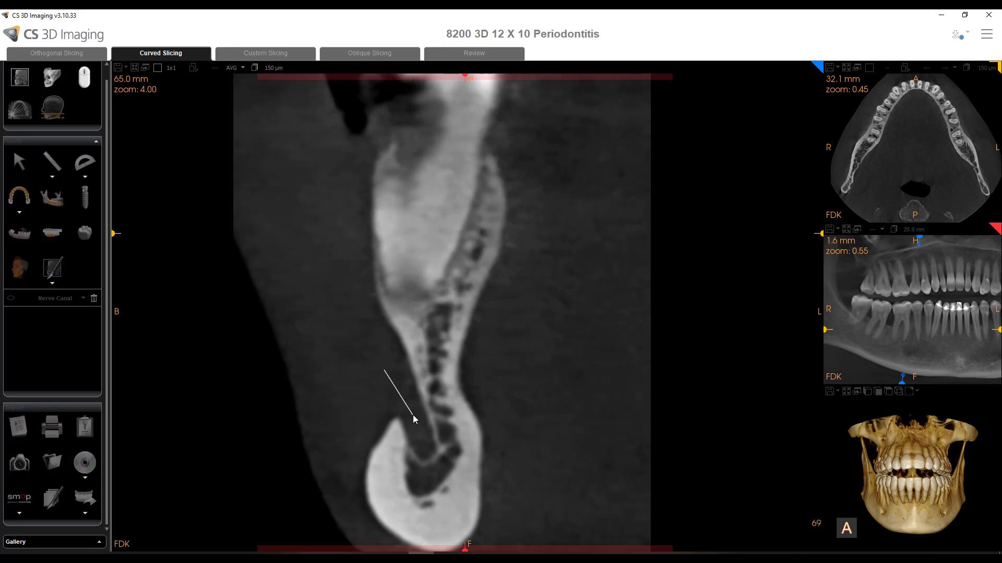
click(426, 450)
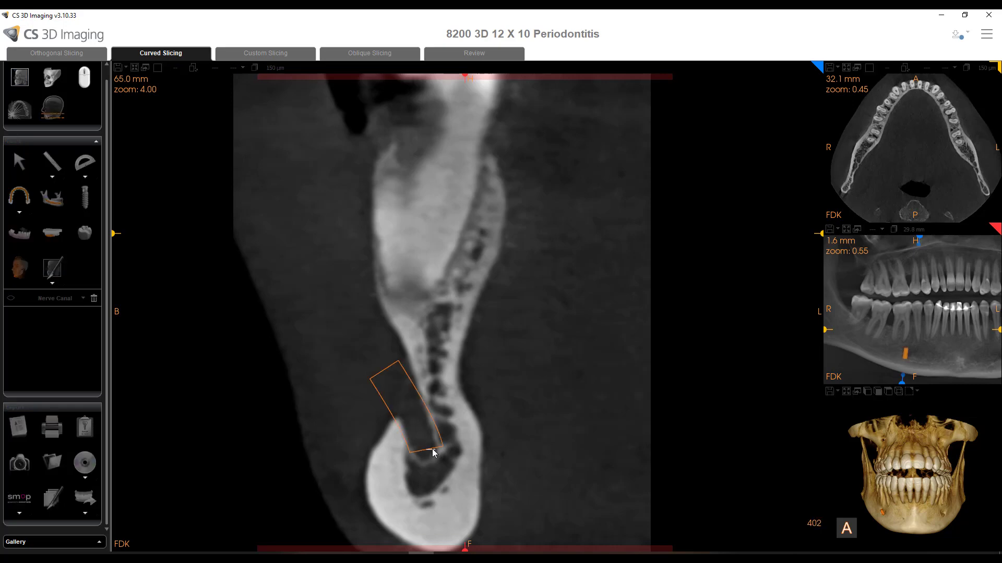
Extend the nerve canal trace from the mental foramen, placing points in the canal's centre through the 59.1 mm slice
scroll(434, 452, down, 5)
scroll(437, 452, down, 3)
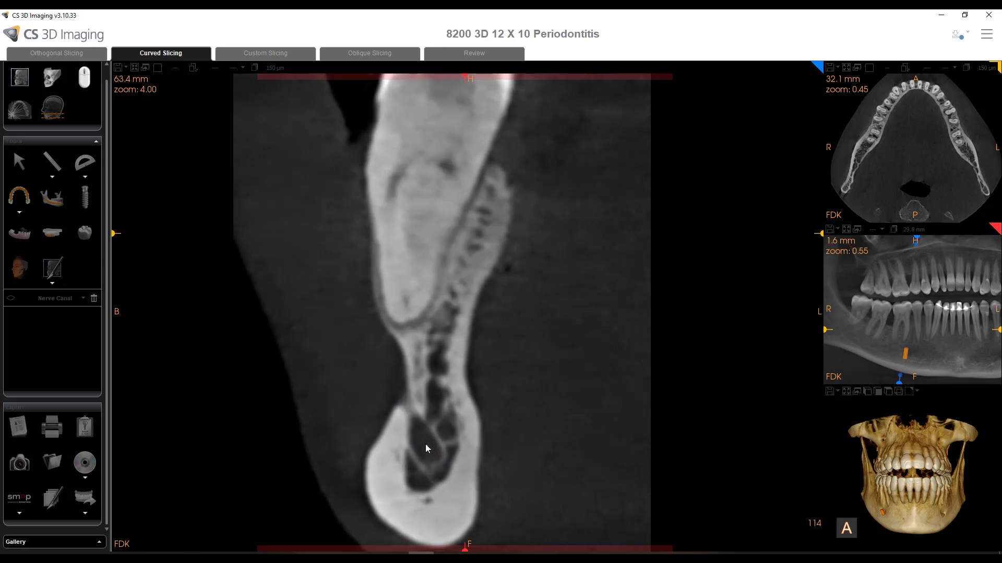
scroll(427, 448, down, 2)
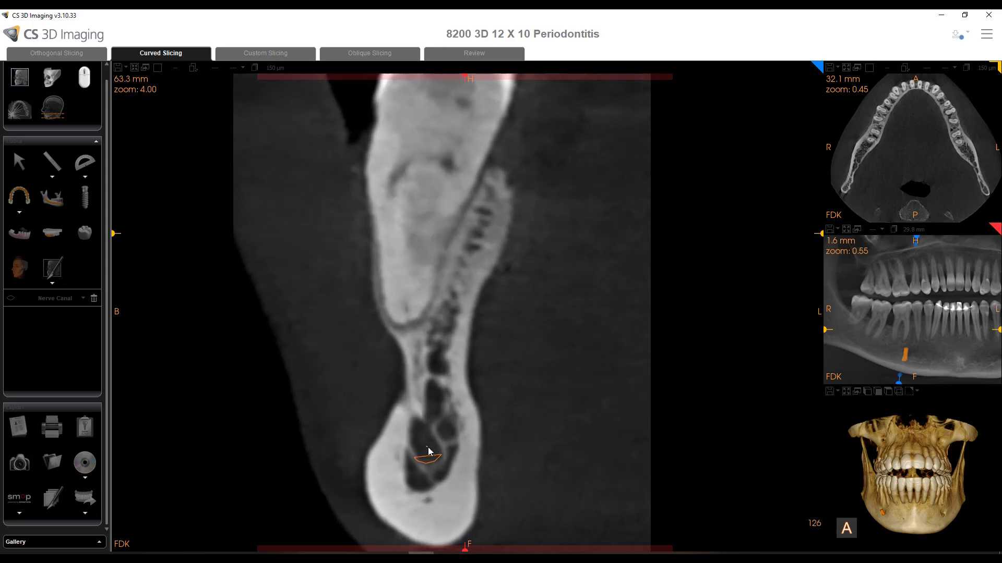
scroll(428, 449, down, 9)
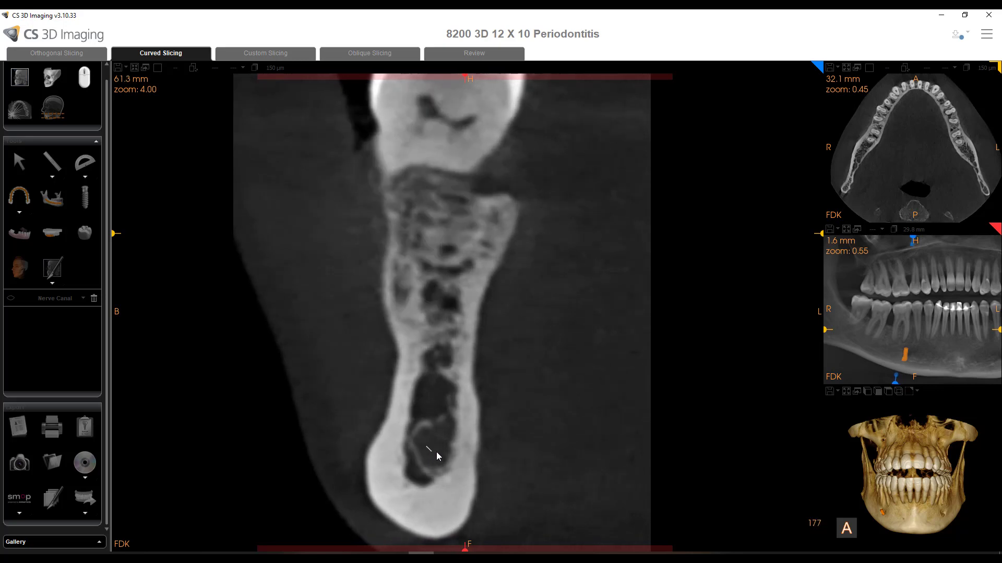
scroll(436, 449, down, 3)
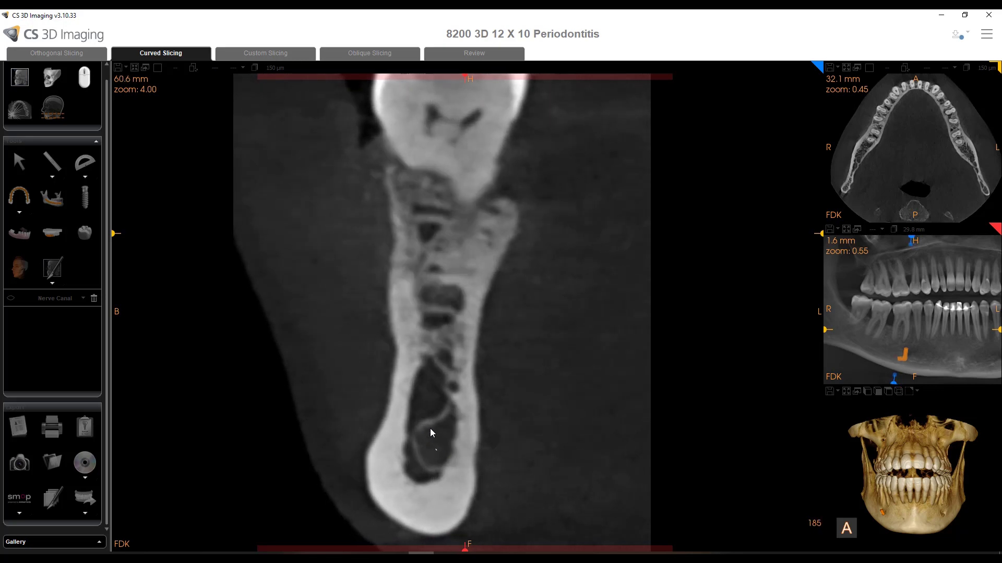
scroll(443, 455, down, 6)
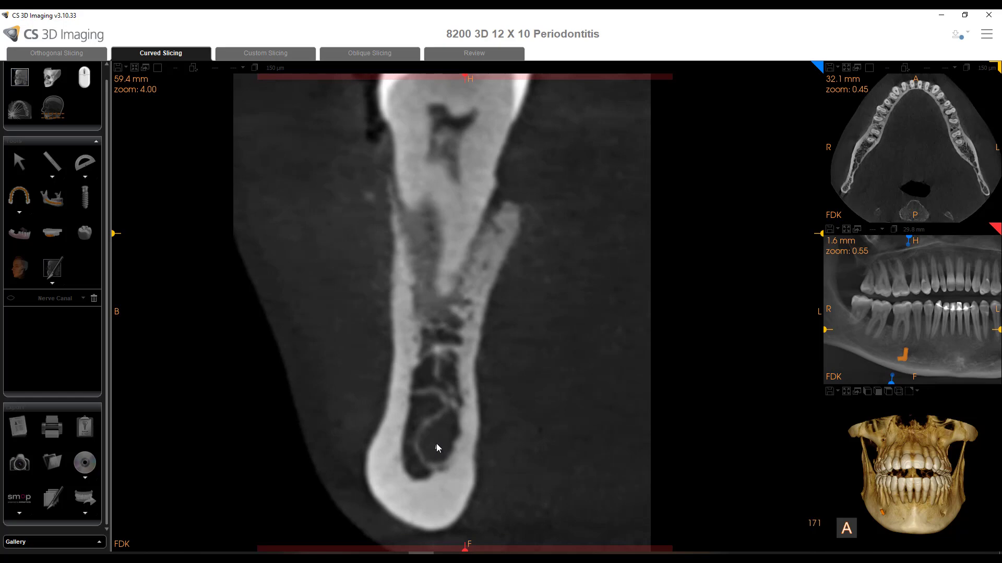
scroll(438, 447, down, 6)
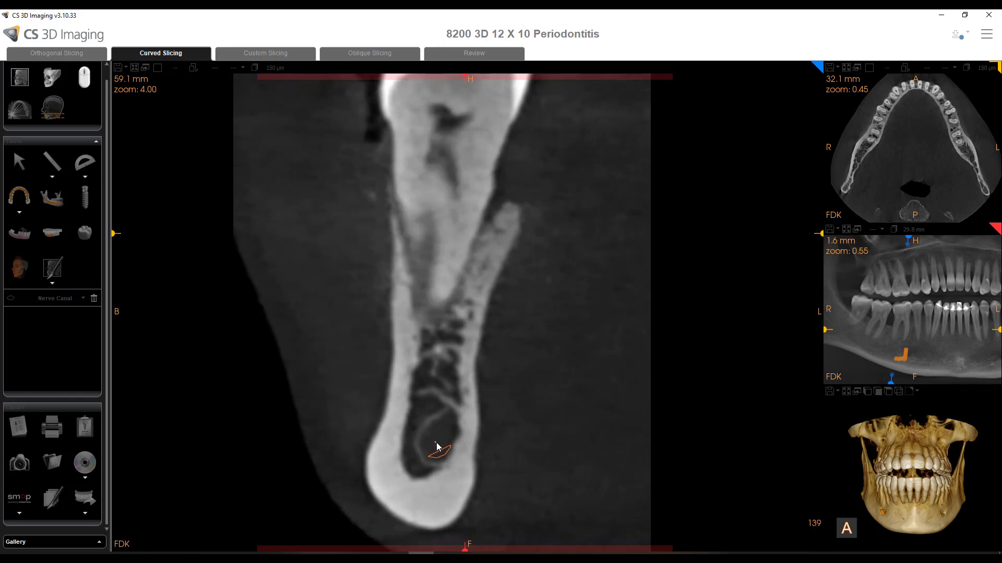
Continue the nerve canal trace posteriorly, adding points at the canal's centre through the 52.0 mm slice
scroll(438, 443, down, 2)
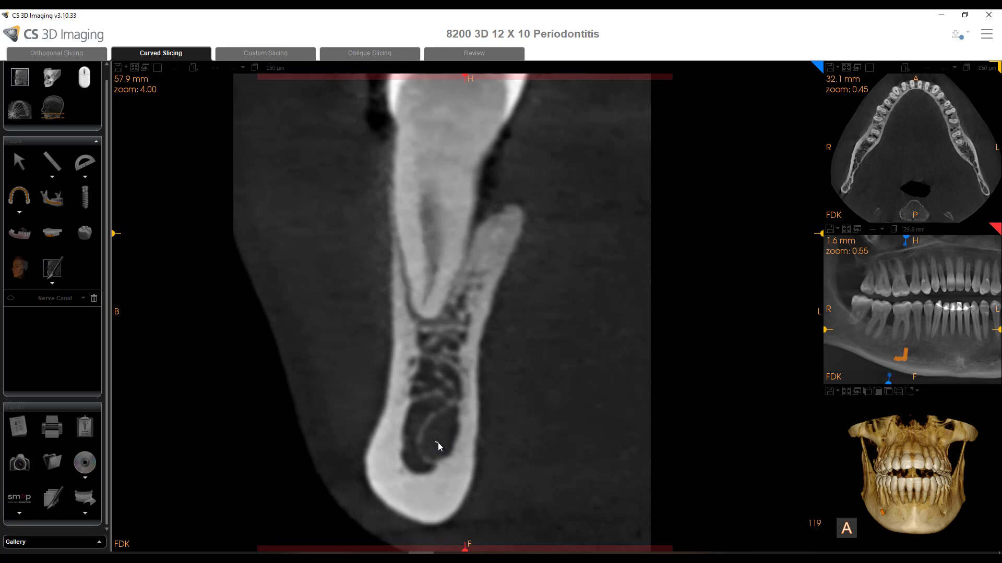
scroll(439, 446, down, 5)
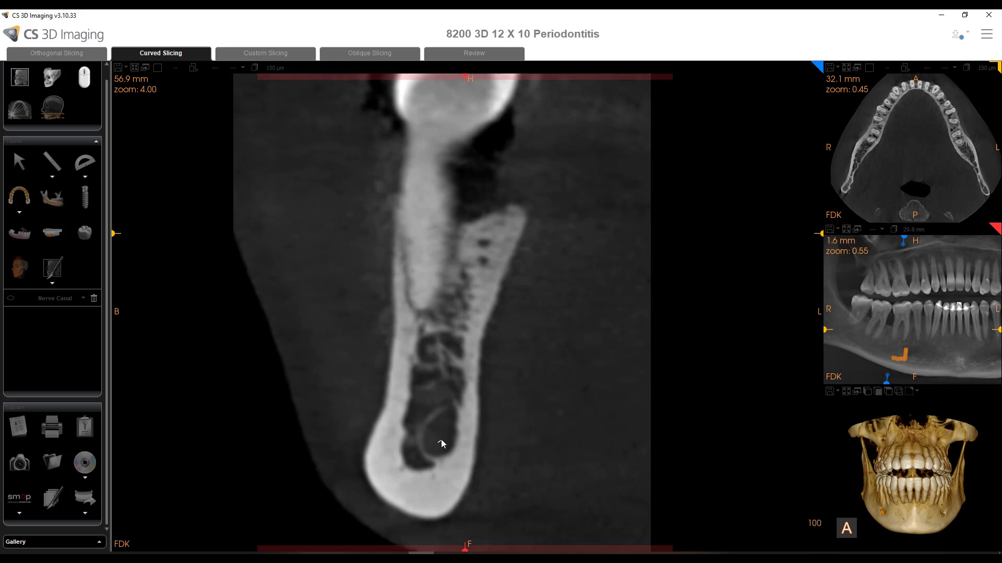
scroll(439, 443, down, 7)
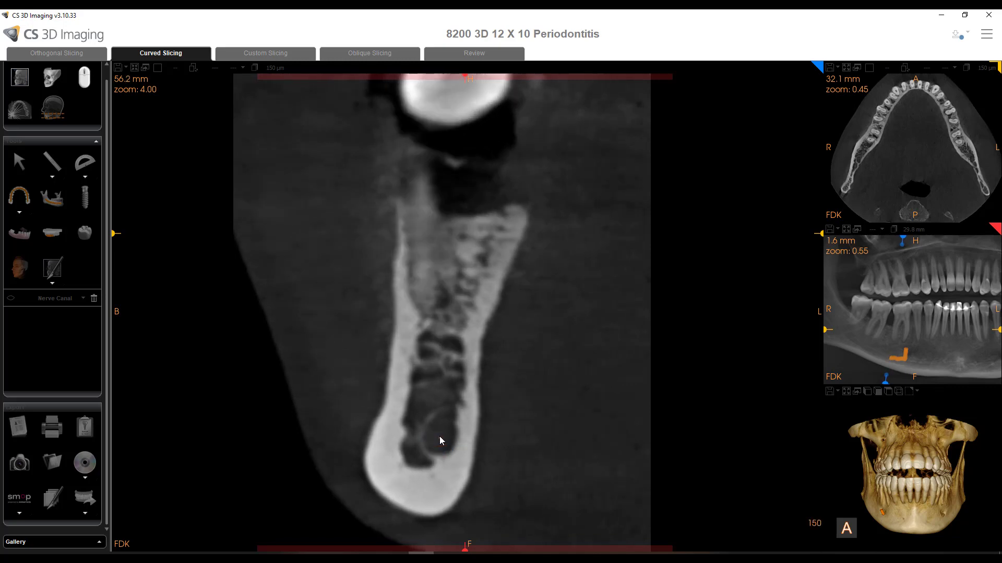
scroll(442, 437, down, 3)
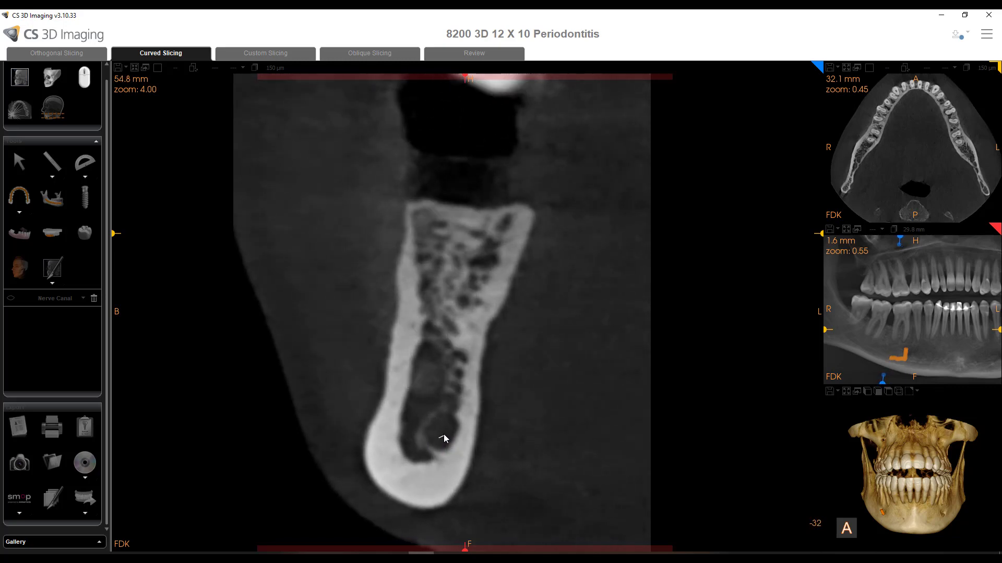
scroll(442, 431, down, 5)
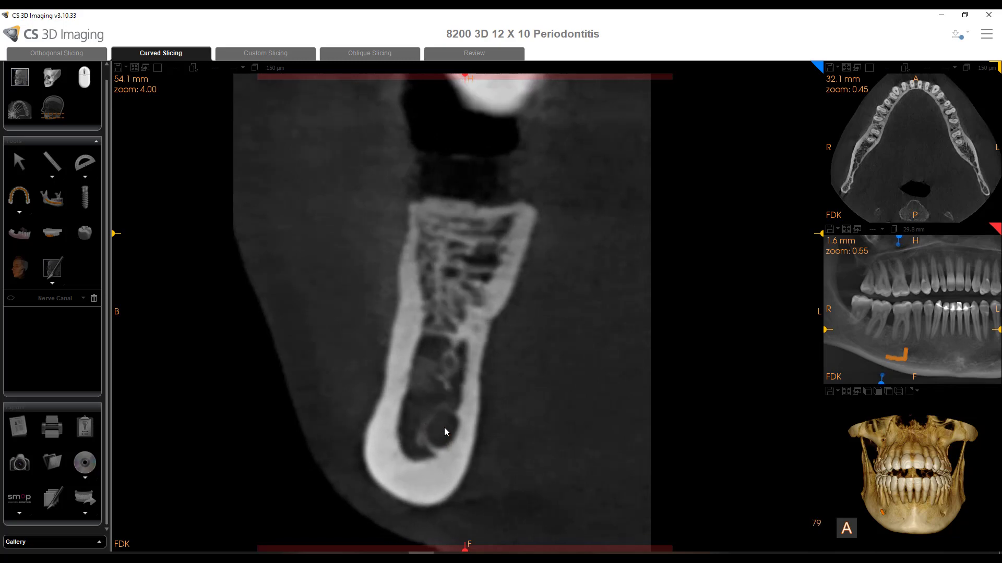
scroll(444, 428, down, 6)
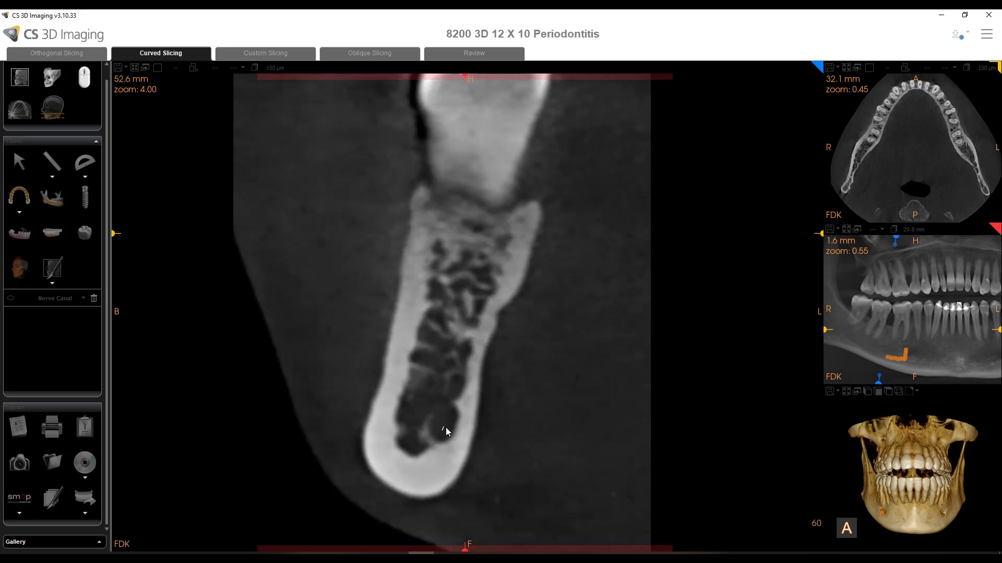
scroll(442, 424, down, 5)
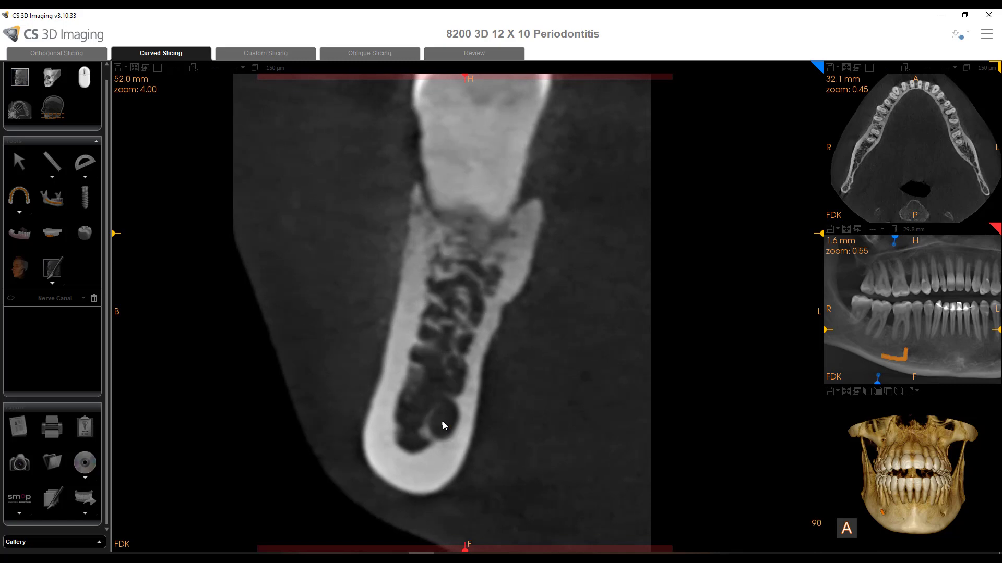
Follow the right nerve canal beneath the molars, adding trace points through about the 44 mm slice
scroll(444, 420, down, 4)
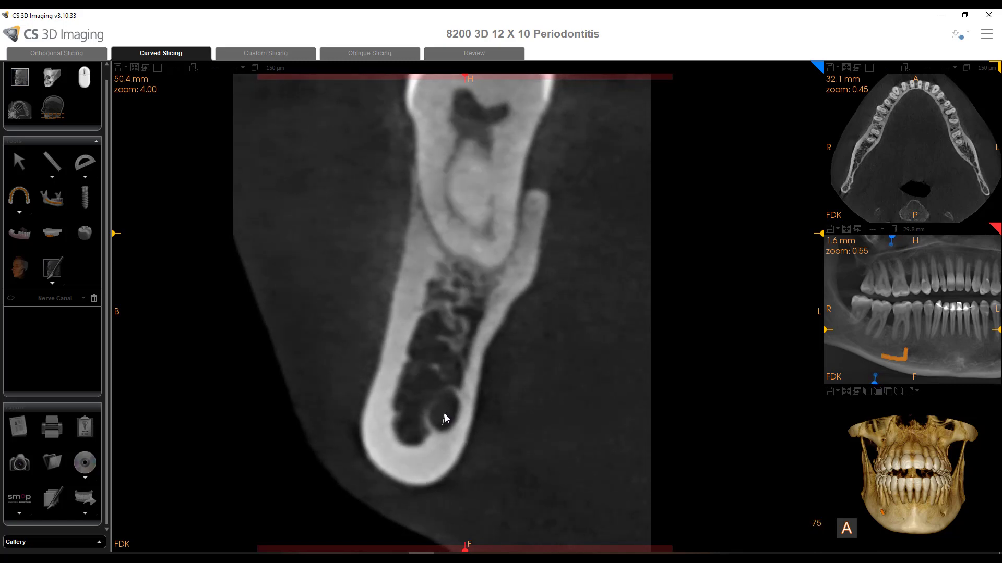
scroll(445, 412, down, 6)
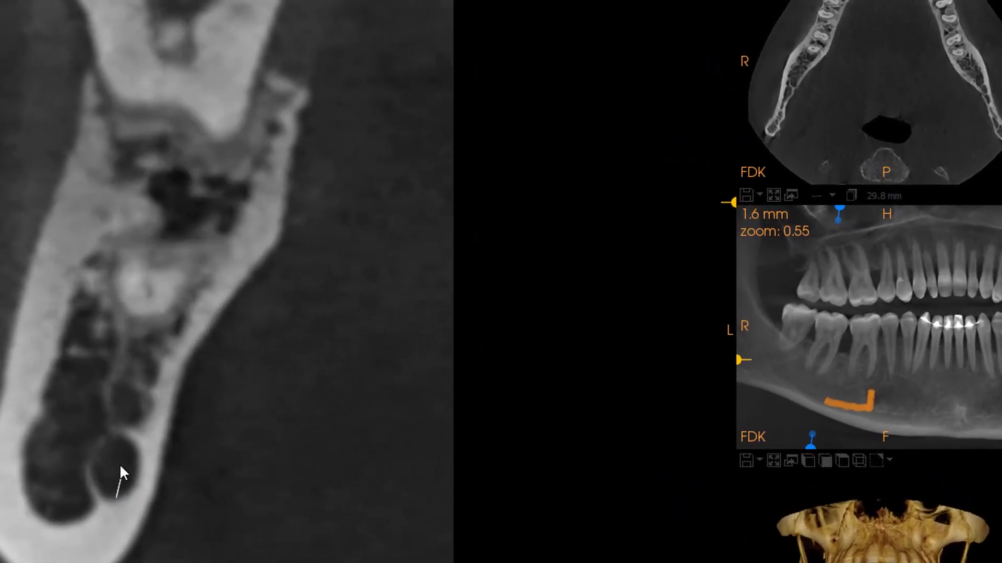
scroll(120, 468, down, 2)
click(115, 462)
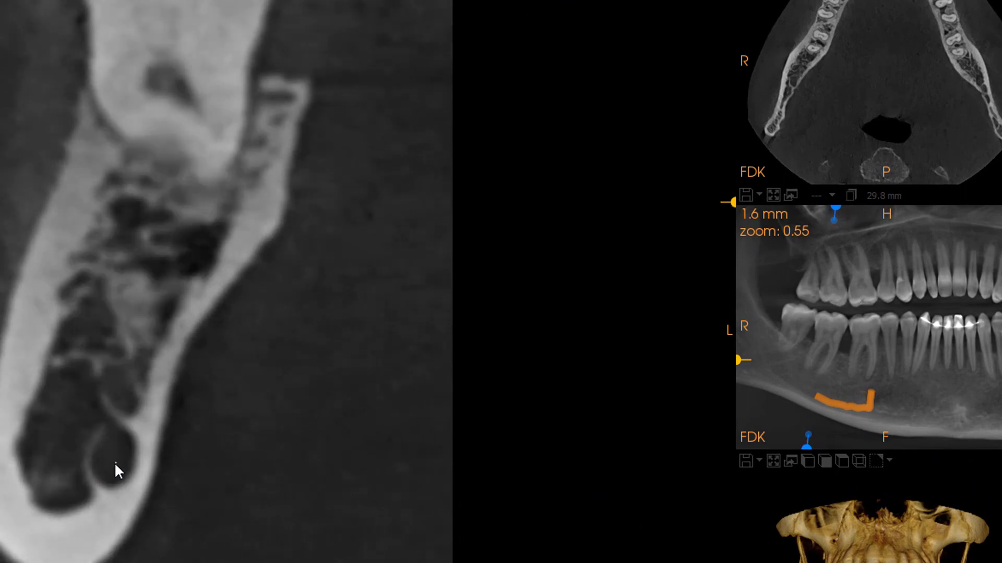
scroll(114, 459, down, 3)
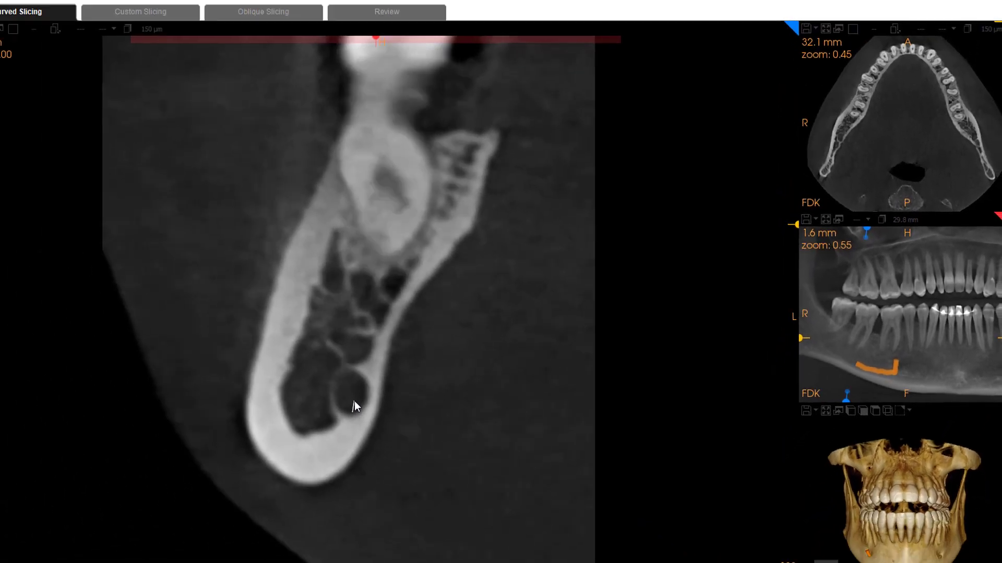
scroll(354, 402, down, 2)
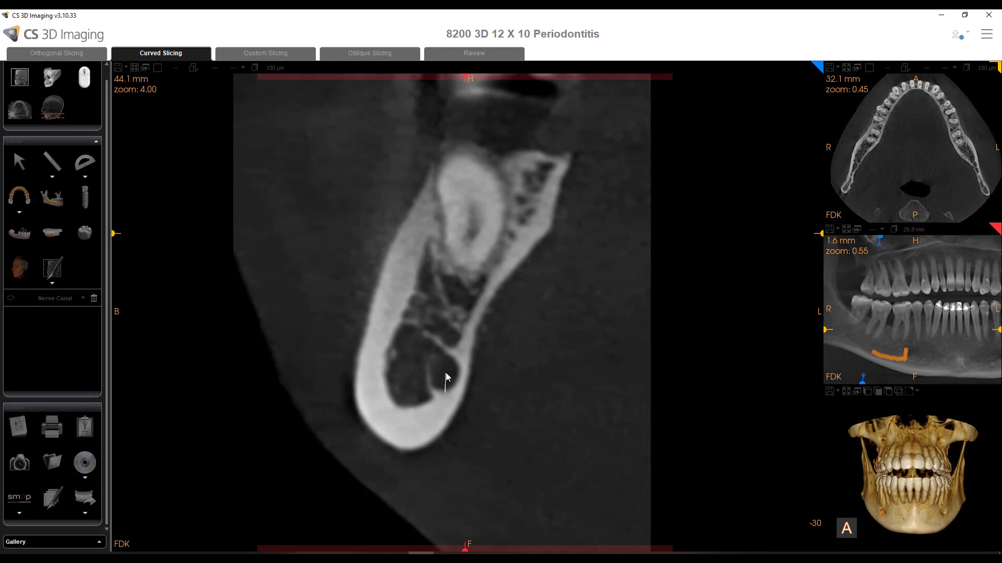
click(445, 373)
scroll(446, 370, down, 3)
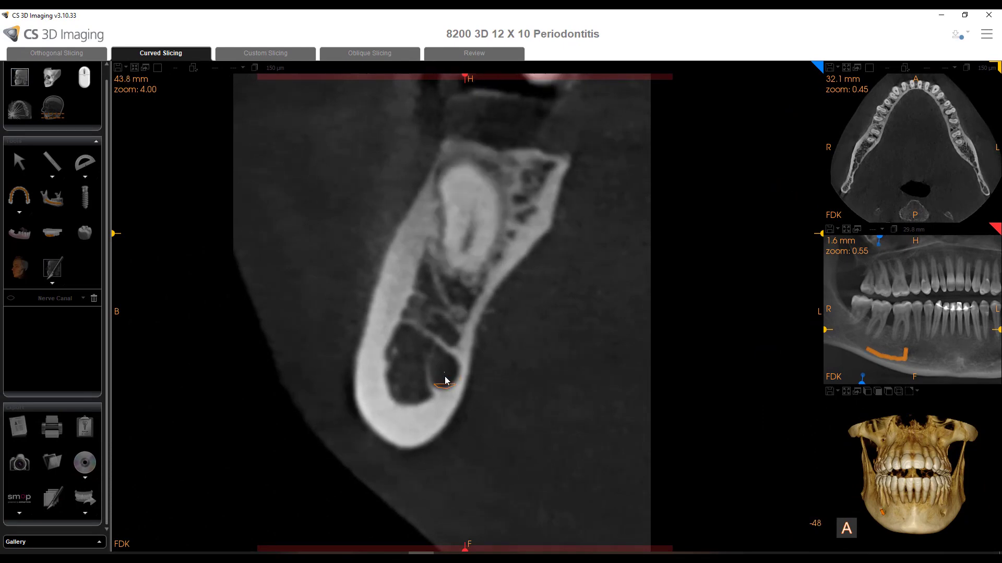
Continue the right nerve canal trace posteriorly, adding points at the canal's centre through the 37.2 mm slice
scroll(449, 365, down, 4)
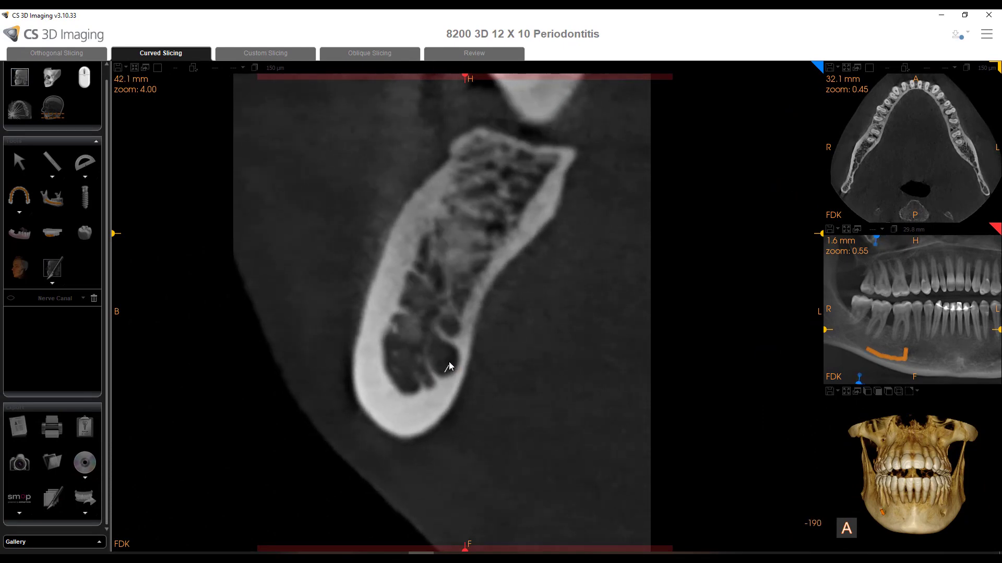
scroll(447, 347, down, 4)
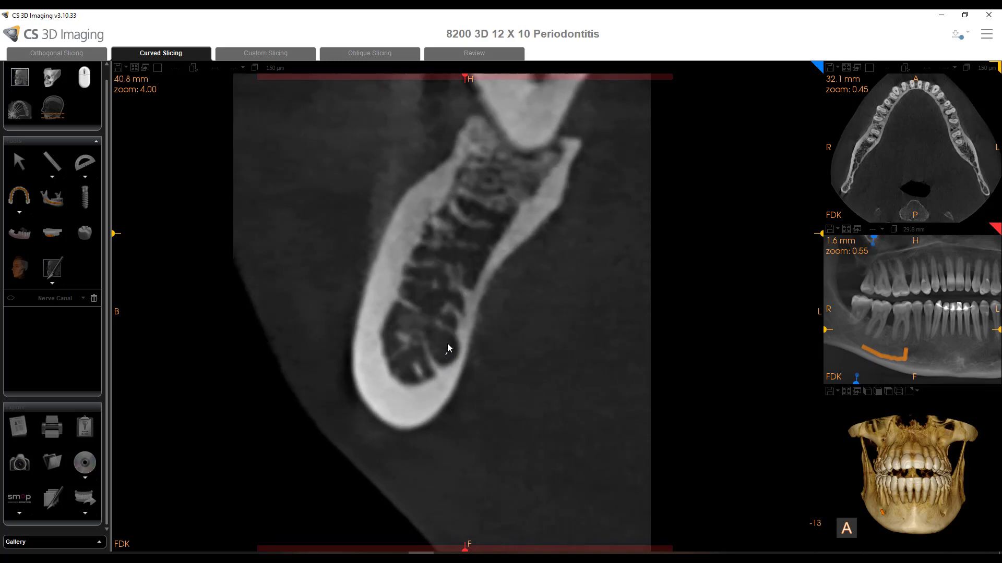
scroll(445, 344, down, 3)
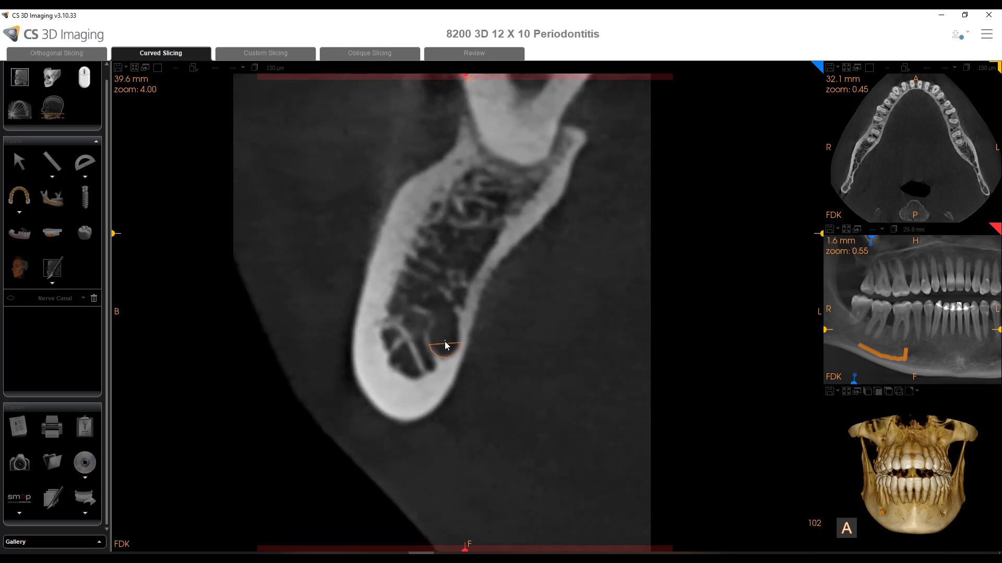
scroll(450, 322, down, 14)
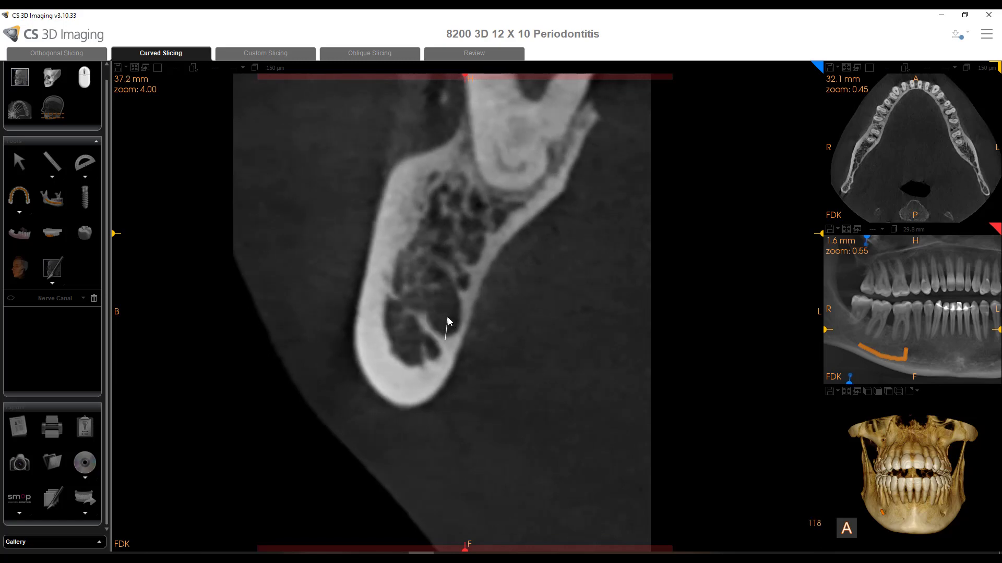
scroll(449, 319, down, 12)
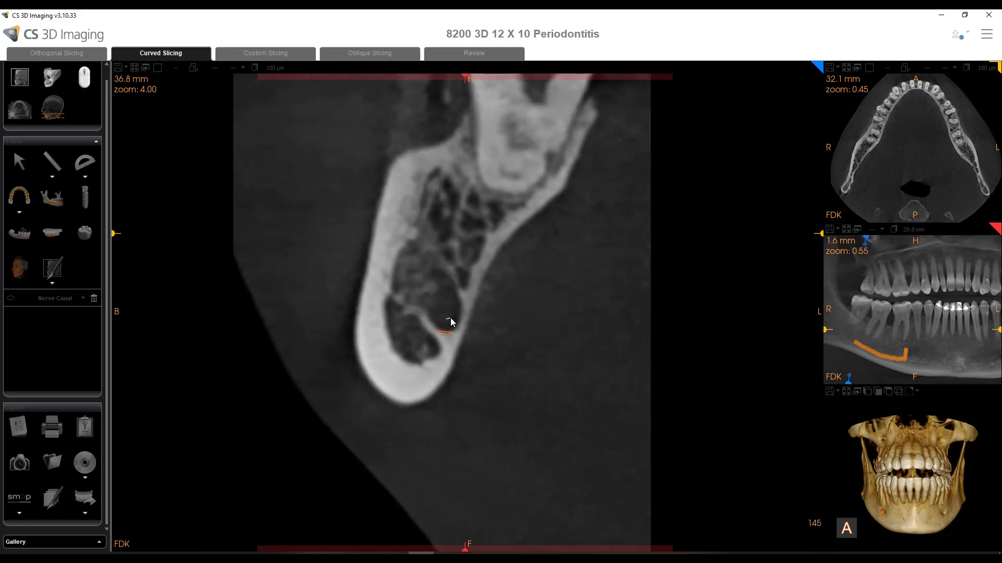
Complete the right nerve canal trace, ending it at the 31.2 mm slice, and check its fit on the cross-sections
scroll(449, 316, down, 11)
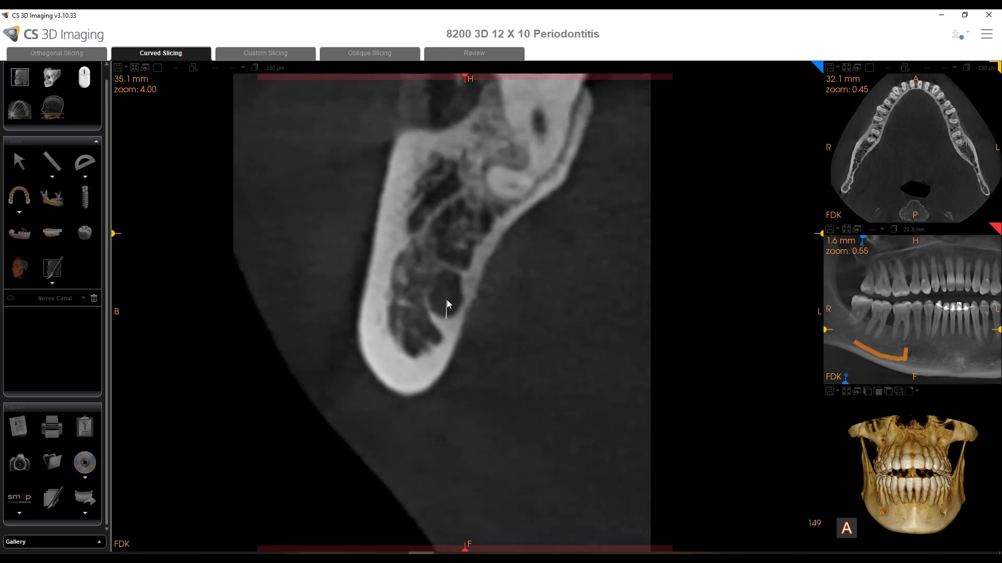
scroll(449, 298, down, 10)
scroll(450, 296, down, 11)
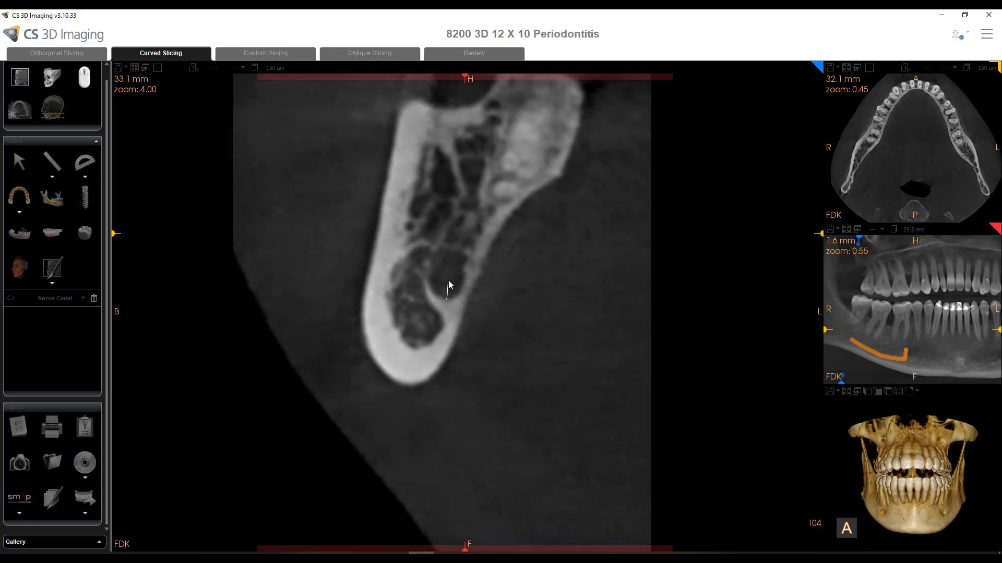
scroll(450, 278, down, 10)
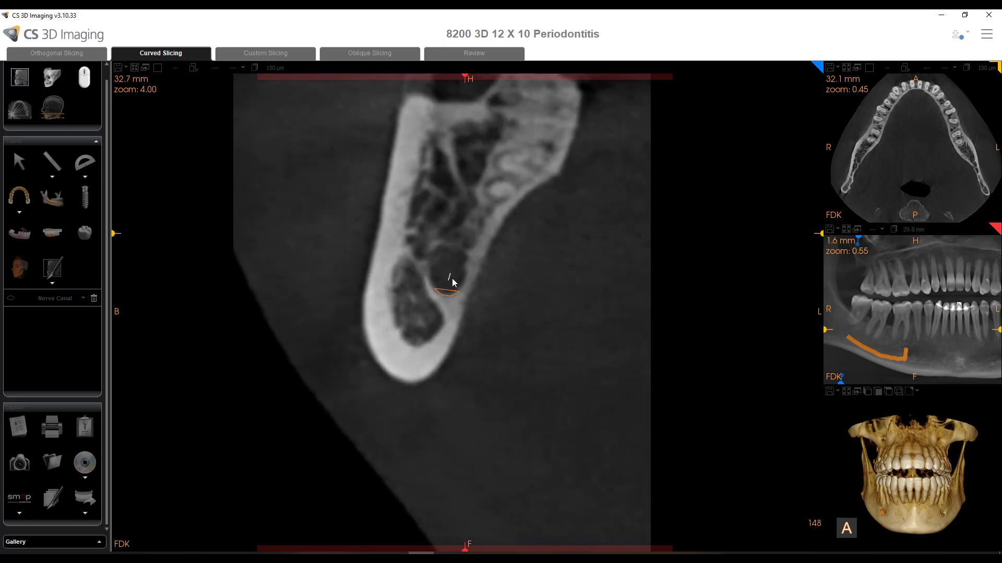
scroll(452, 274, down, 9)
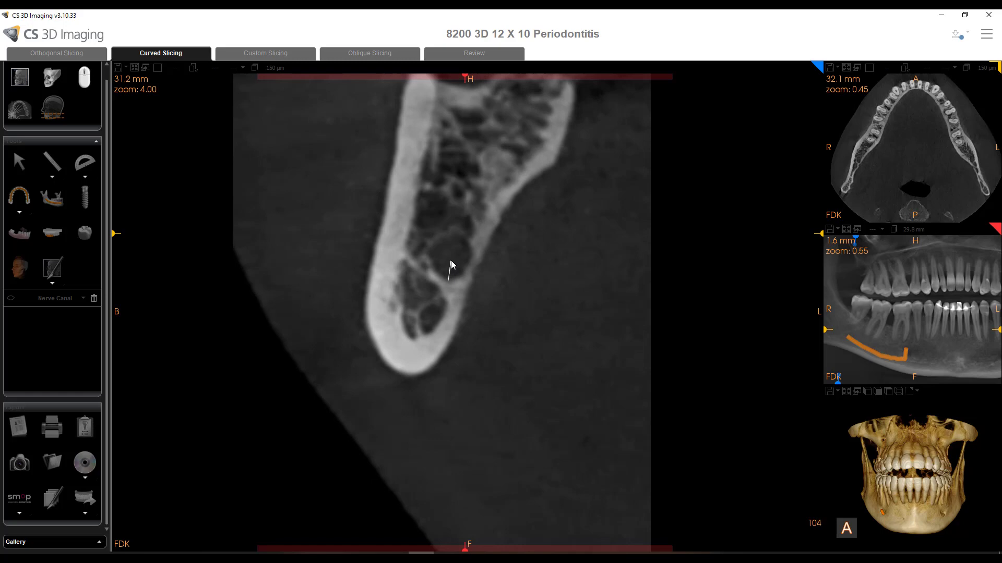
double_click(451, 261)
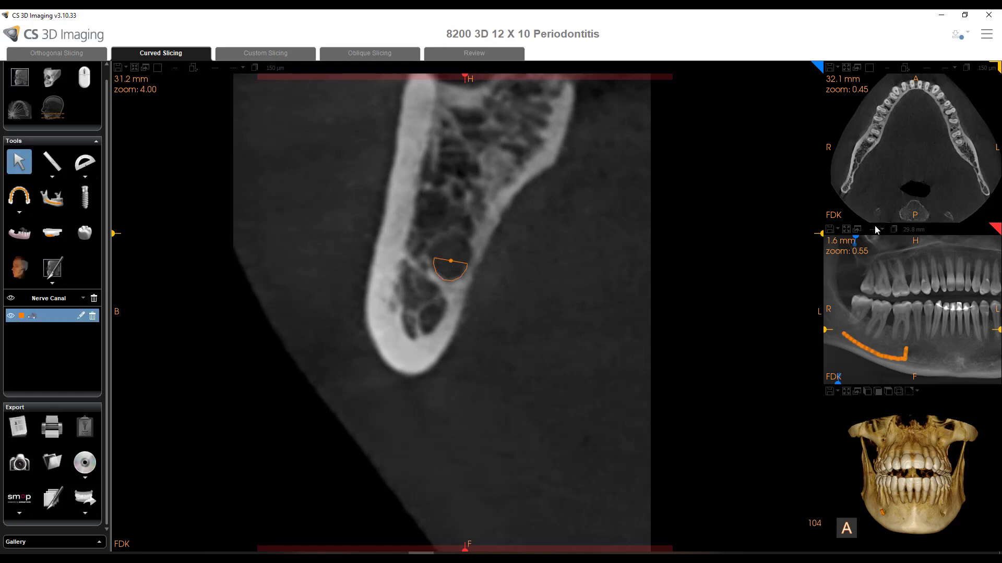
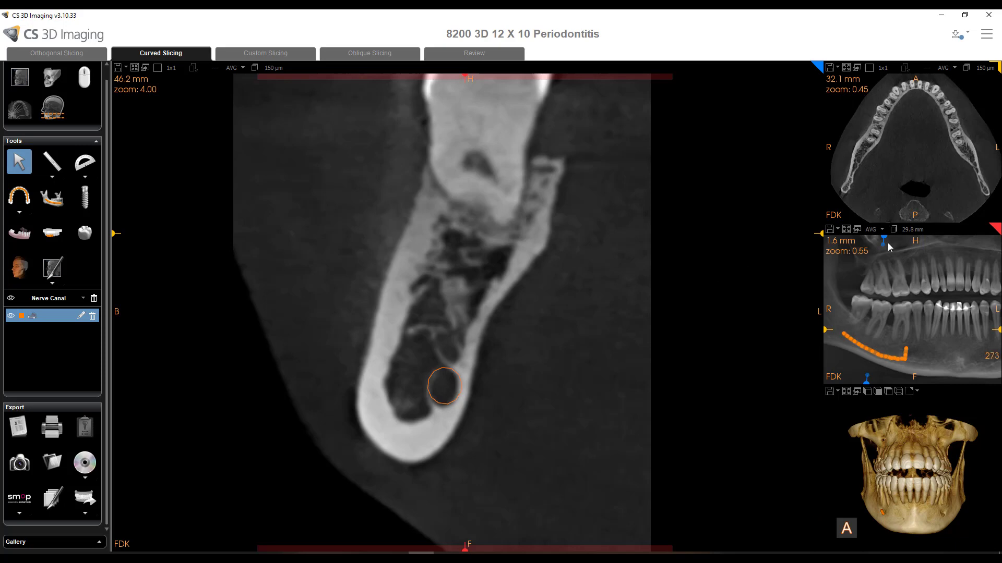
drag(884, 239, 885, 238)
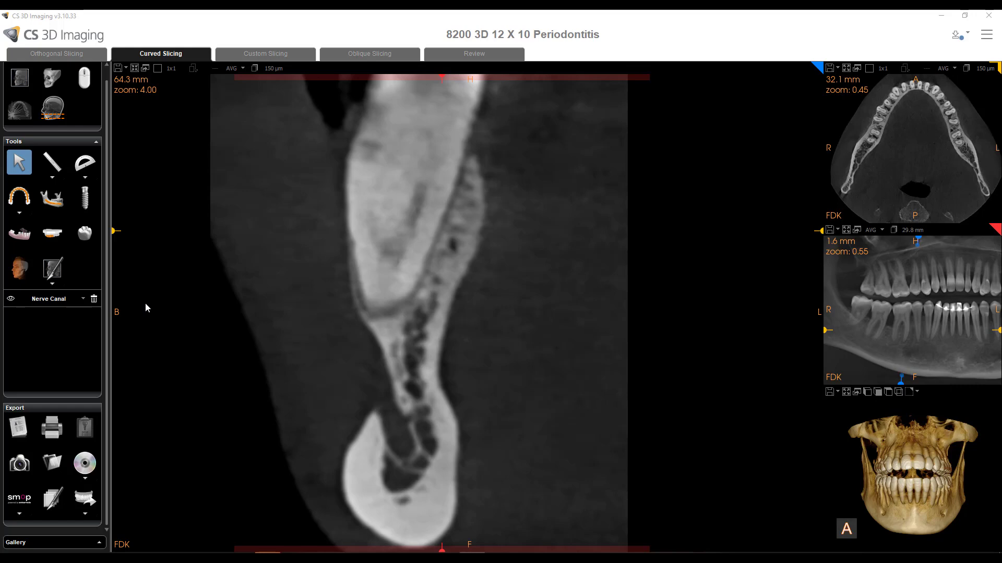
Start a new nerve canal trace at the right mental foramen on the 64.3 mm slice and follow the canal through the 49.4 mm slice
click(60, 203)
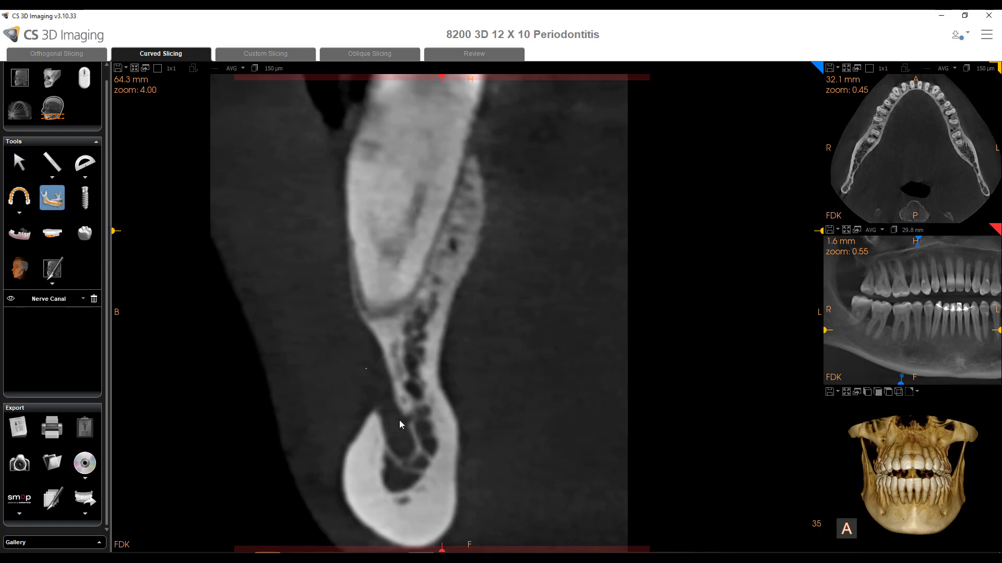
scroll(412, 440, down, 5)
scroll(415, 441, down, 8)
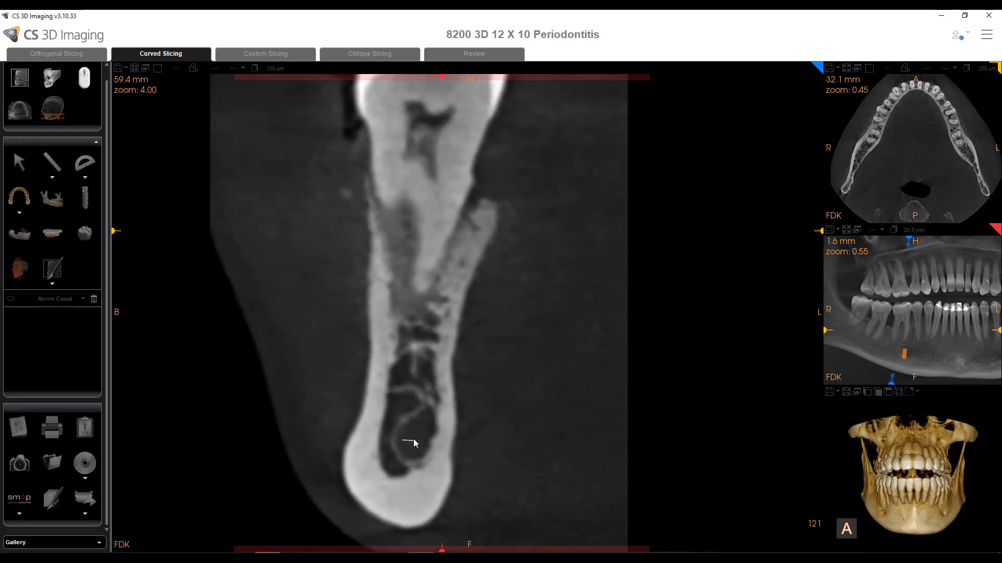
scroll(419, 434, down, 7)
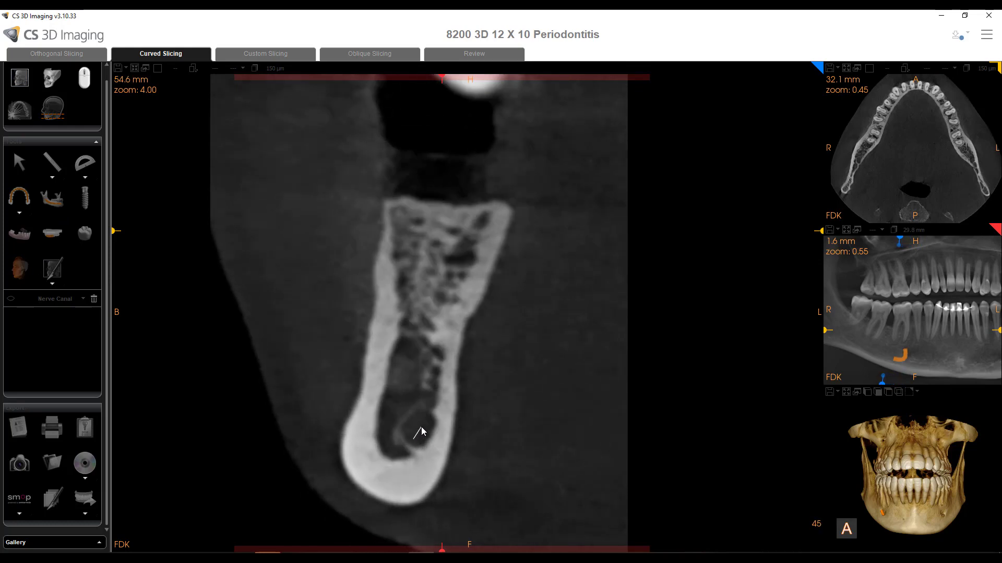
scroll(423, 412, down, 7)
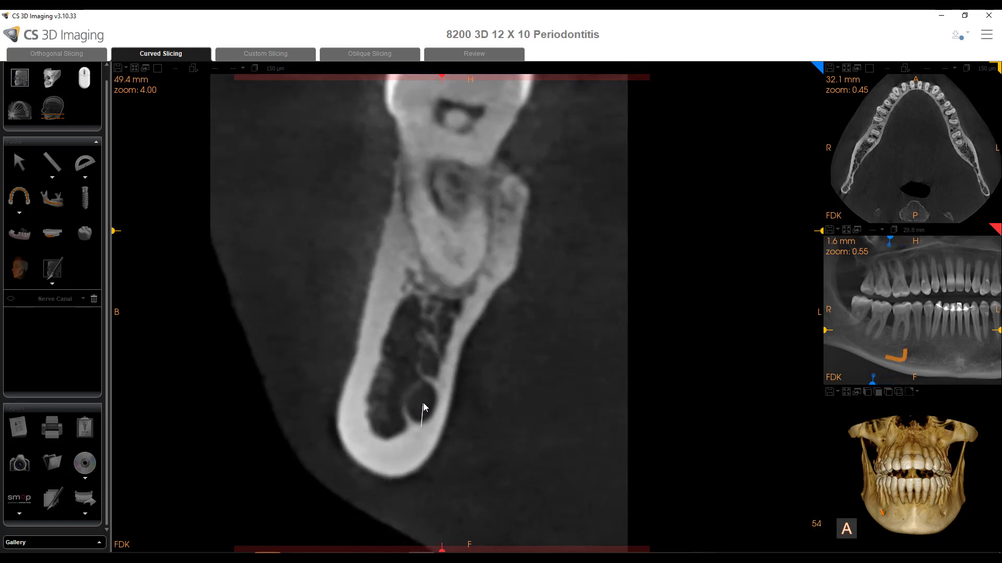
Extend the new nerve canal trace posteriorly in larger slice intervals and finish it at the 27.3 mm slice
scroll(420, 383, down, 7)
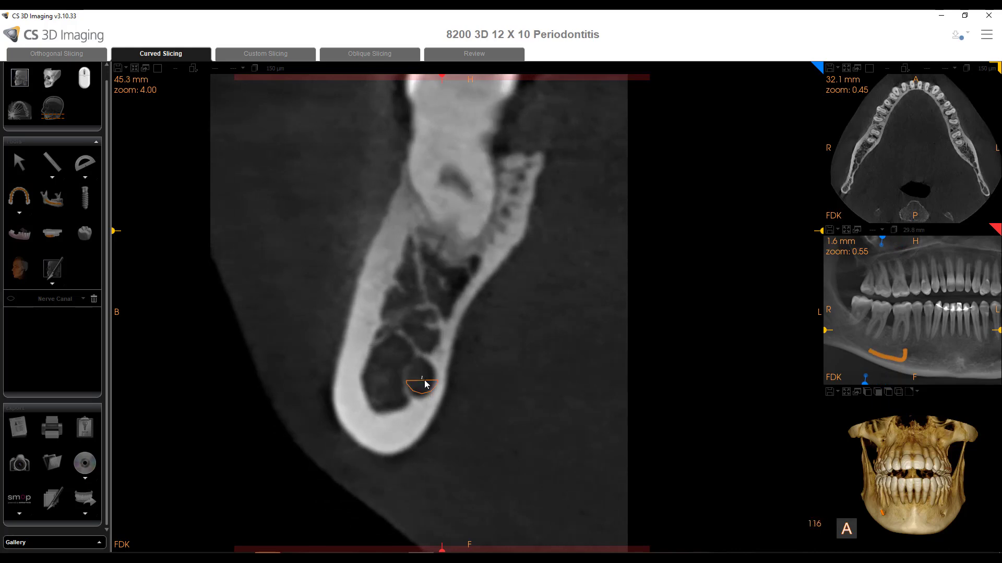
scroll(426, 354, down, 7)
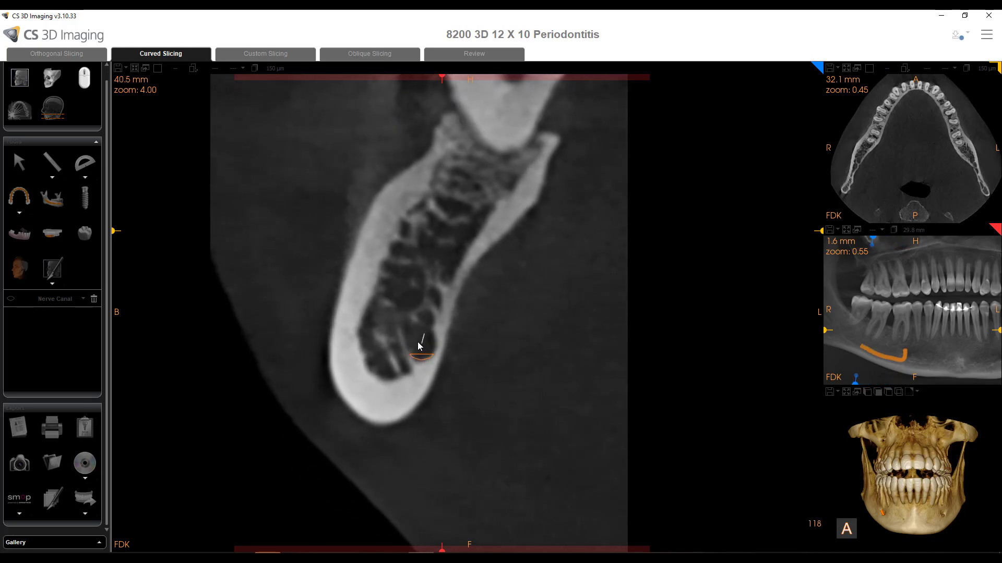
scroll(424, 311, down, 7)
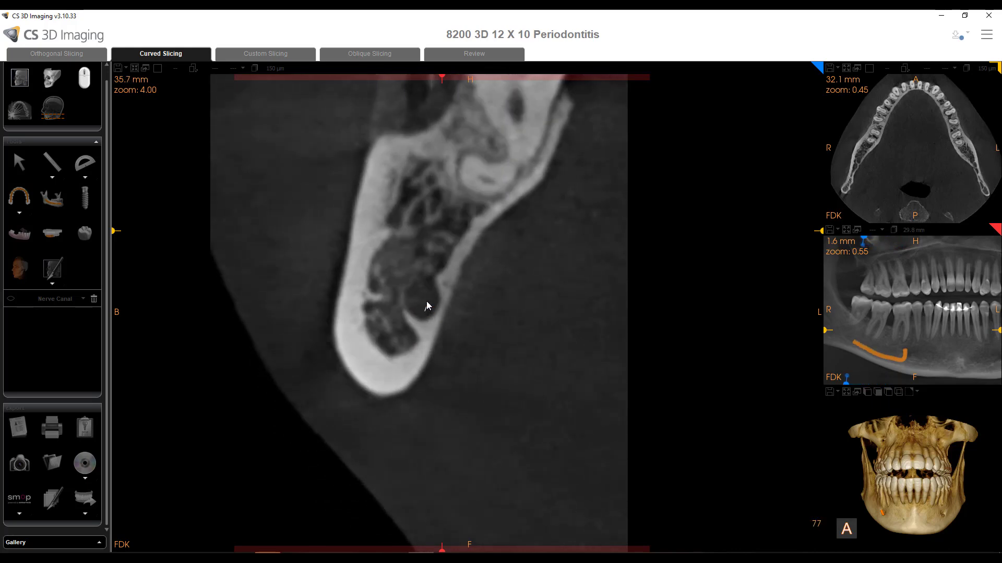
scroll(427, 267, down, 7)
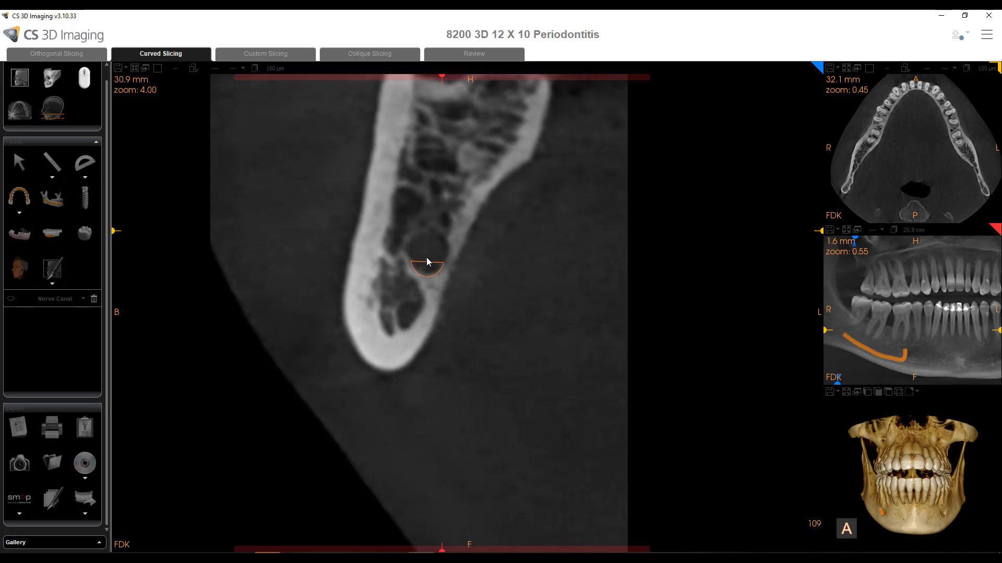
click(436, 212)
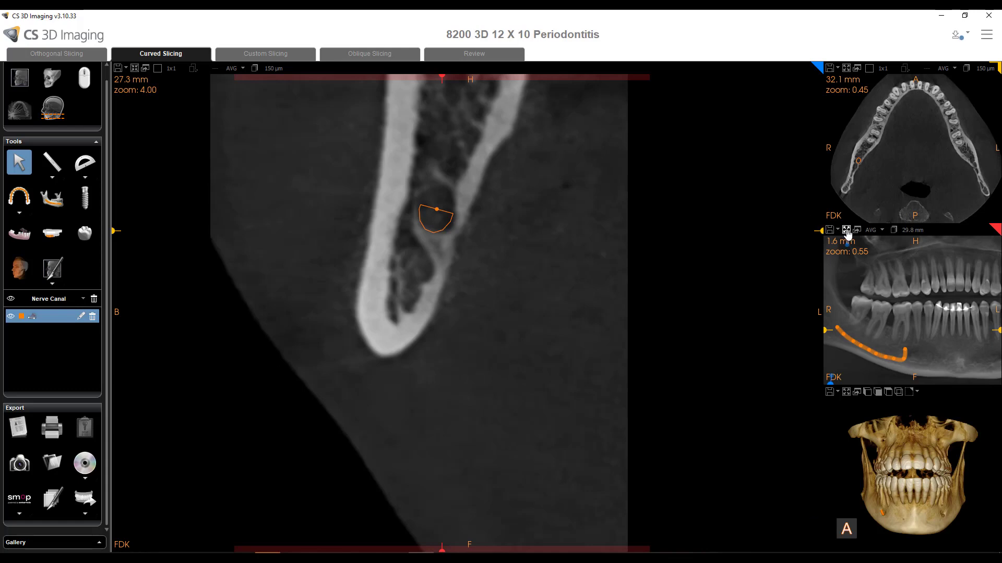
Review the completed nerve canal trace on the 55.2 mm cross-section and in the enlarged full panoramic view
click(847, 230)
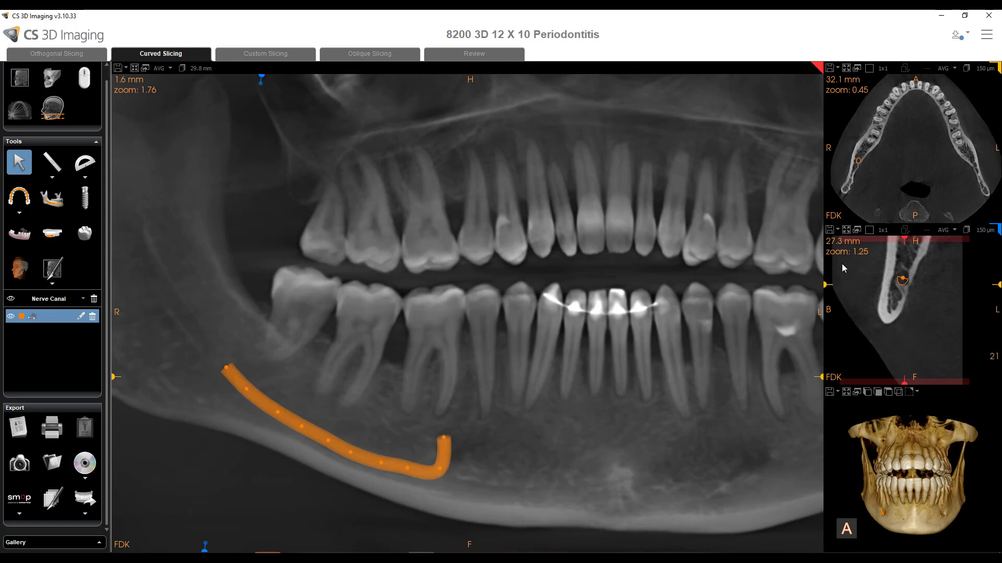
click(847, 230)
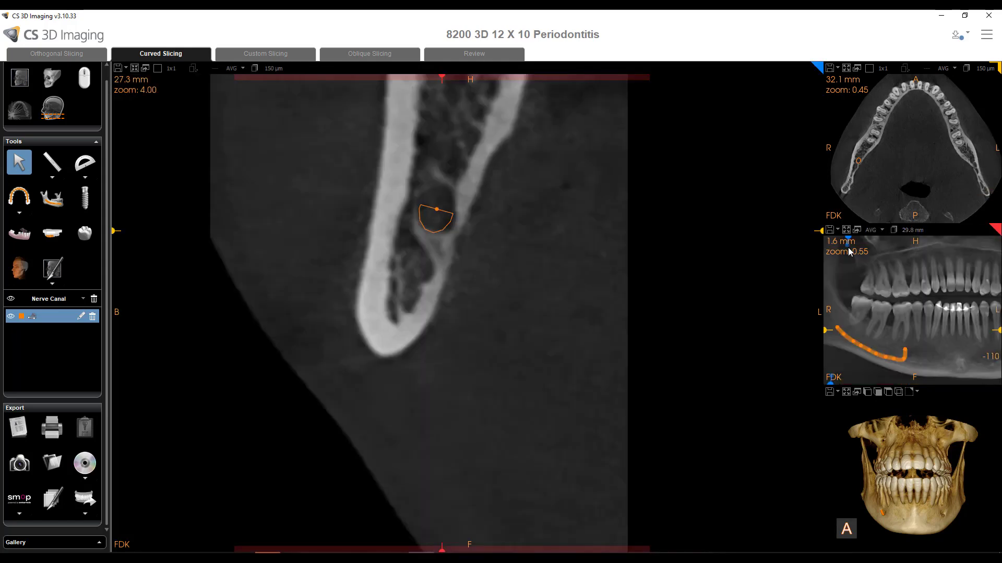
mouse_move(849, 237)
drag(849, 237, 898, 250)
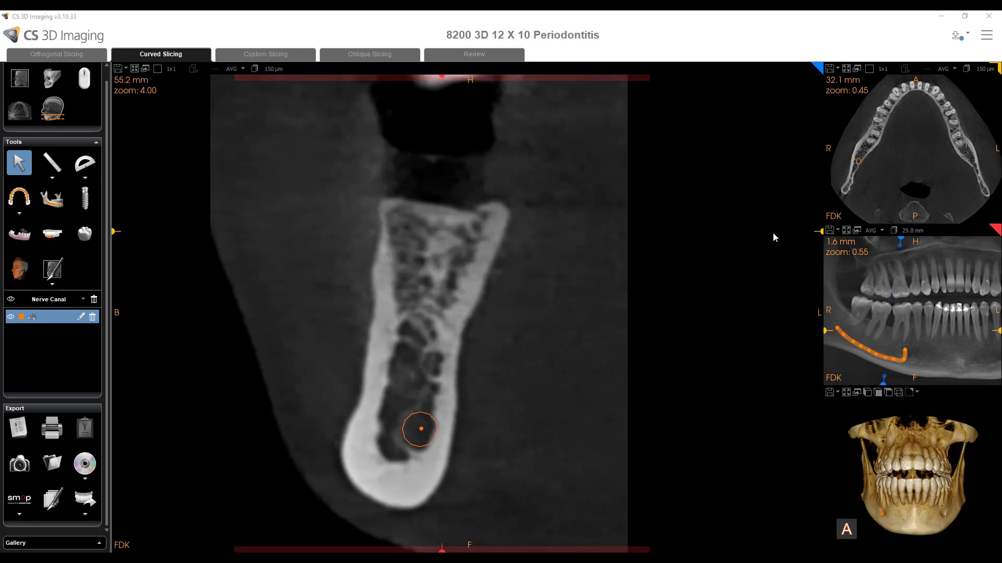
click(841, 235)
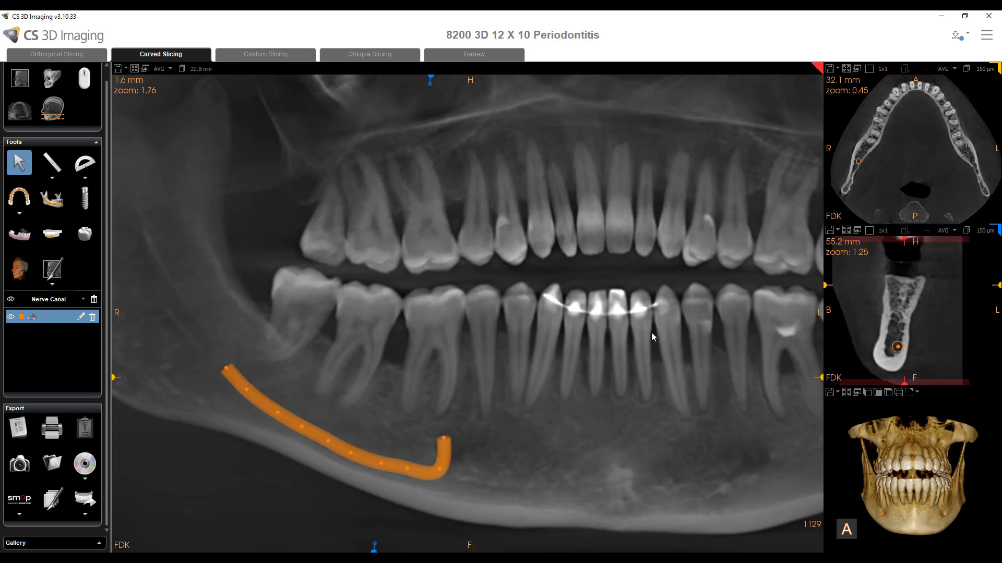
scroll(652, 337, down, 3)
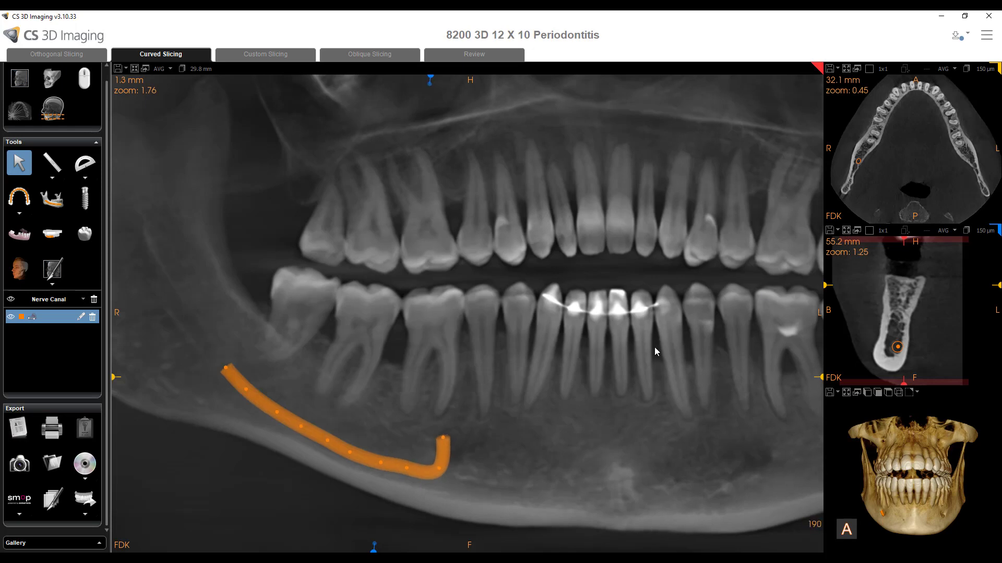
scroll(655, 369, down, 4)
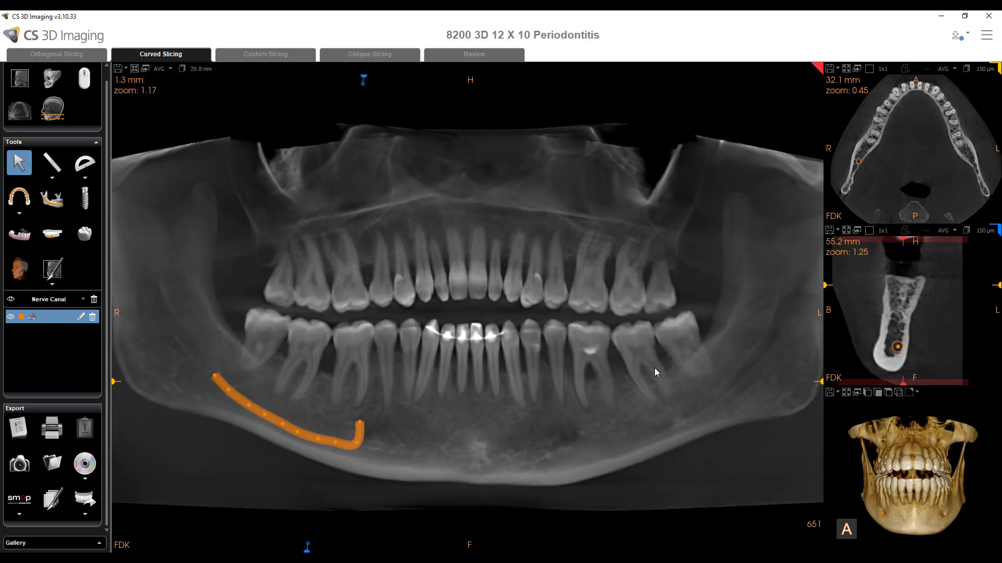
Delete the right nerve canal trace and set the panoramic slice thickness to 150 µm
click(93, 318)
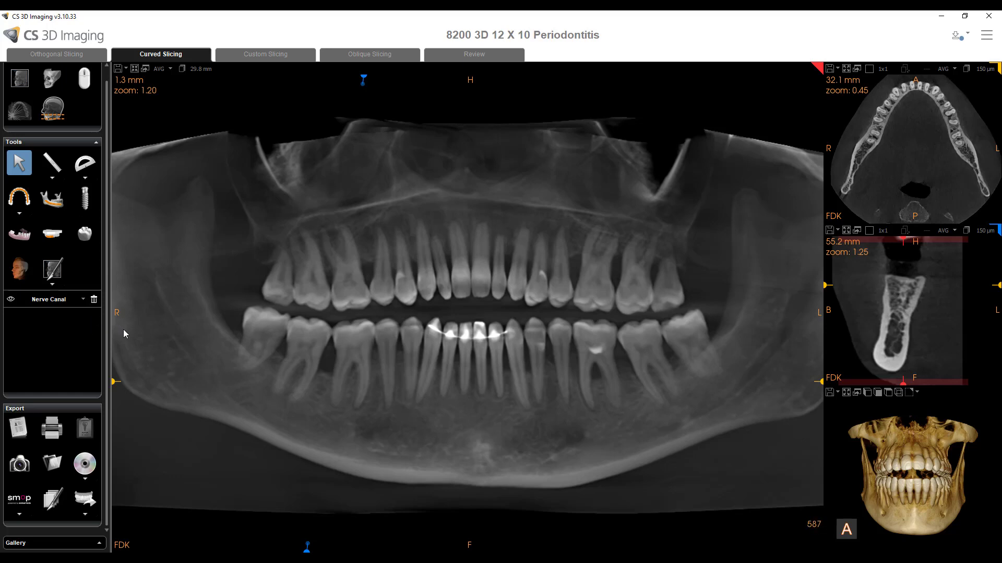
click(198, 73)
click(196, 82)
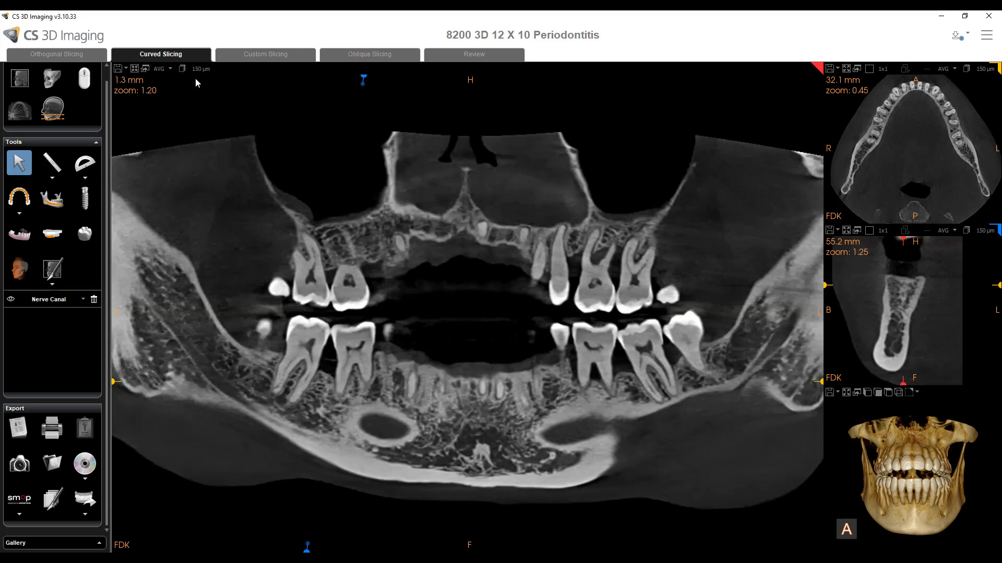
Examine the thin panoramic slices on both sides of the arch to locate the mandibular nerve canals
scroll(319, 329, down, 2)
scroll(318, 328, up, 2)
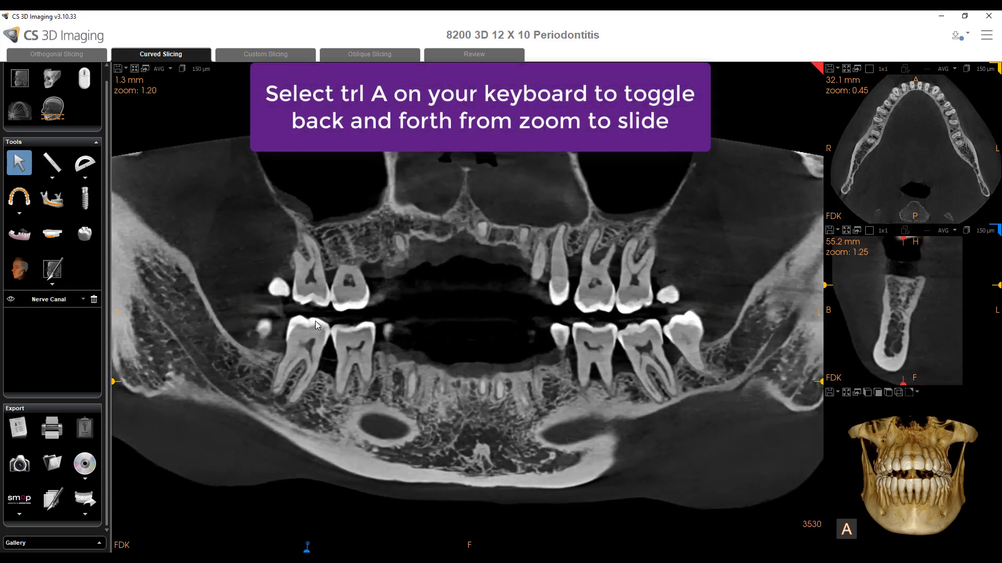
scroll(316, 322, down, 5)
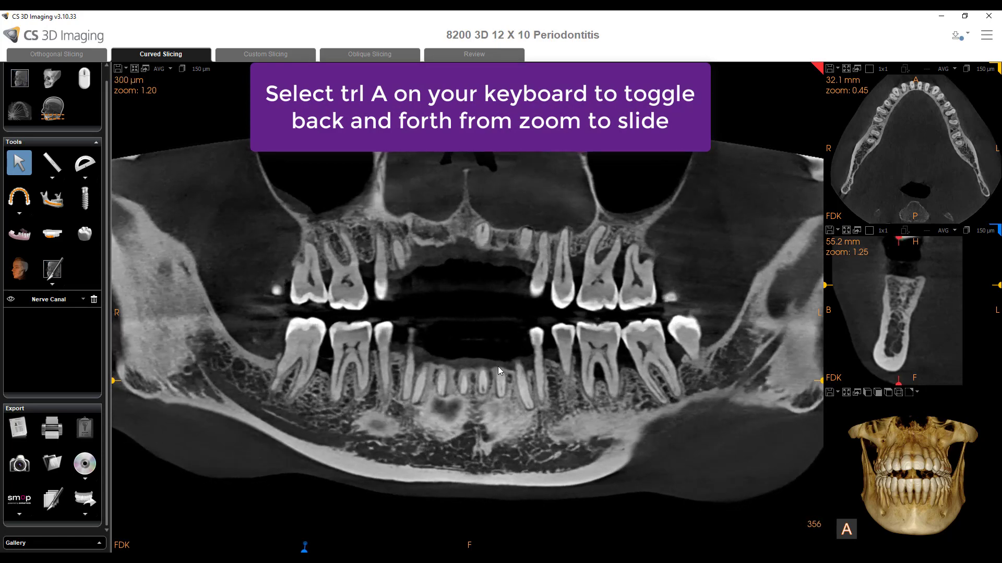
scroll(498, 366, down, 5)
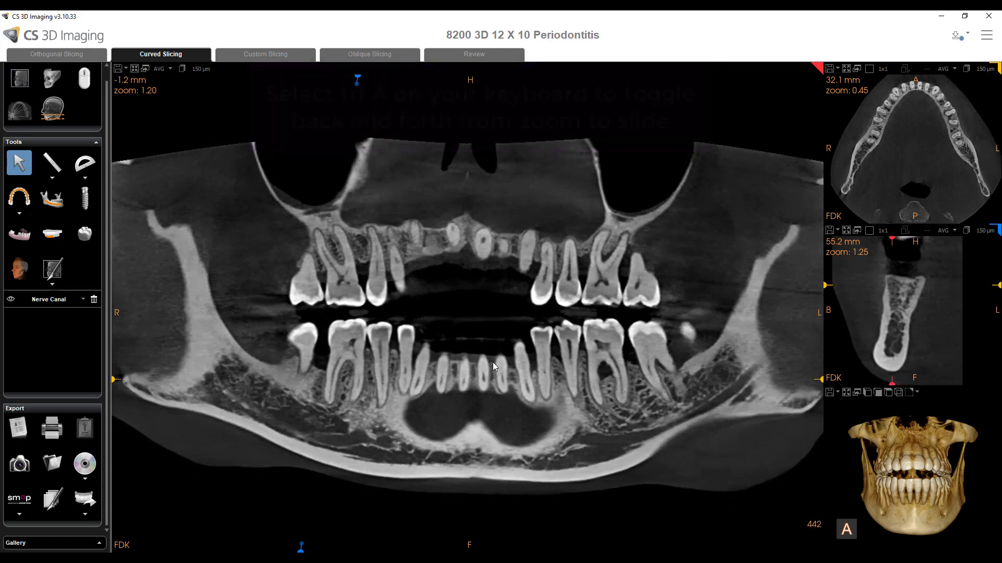
scroll(493, 362, down, 3)
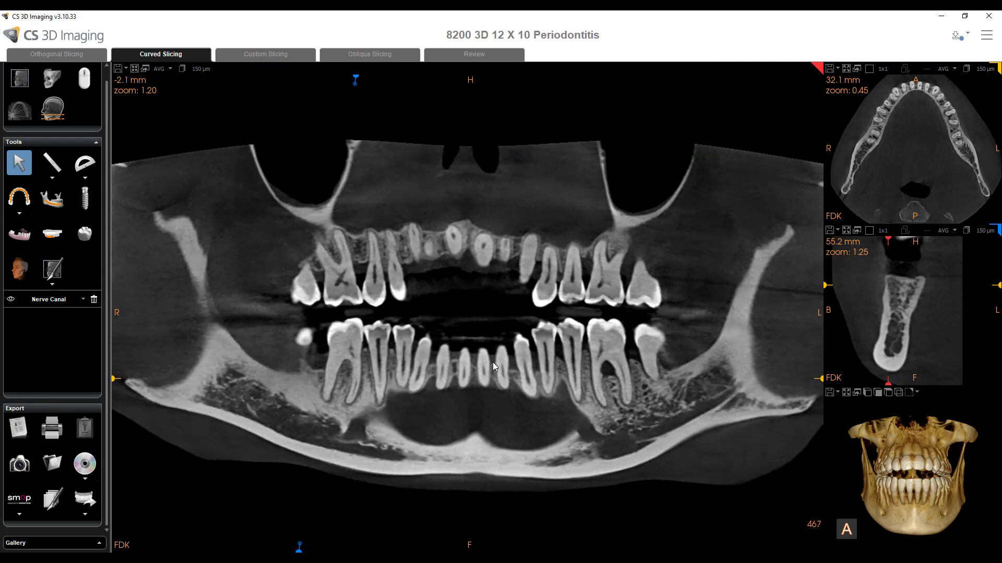
scroll(490, 361, up, 4)
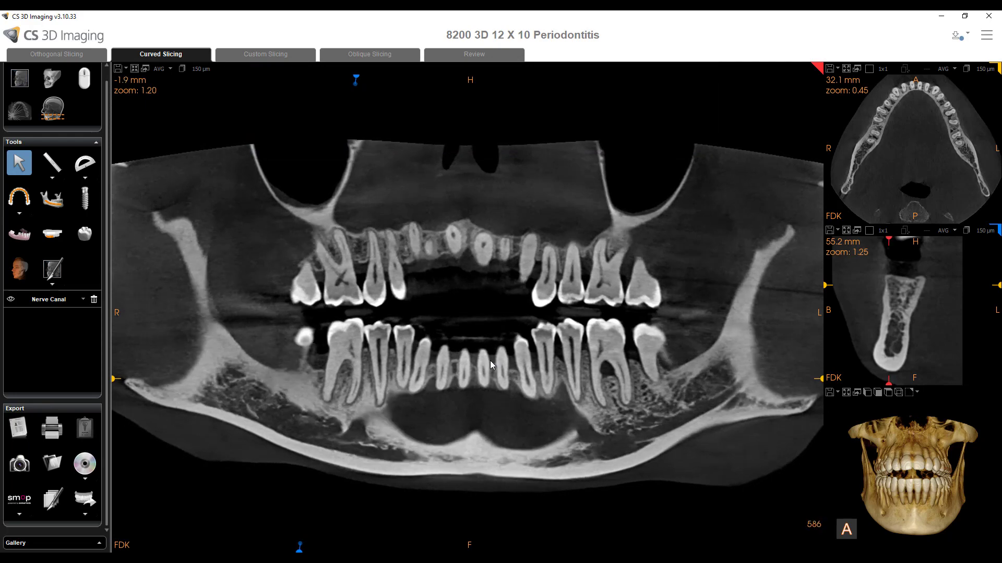
scroll(488, 356, down, 5)
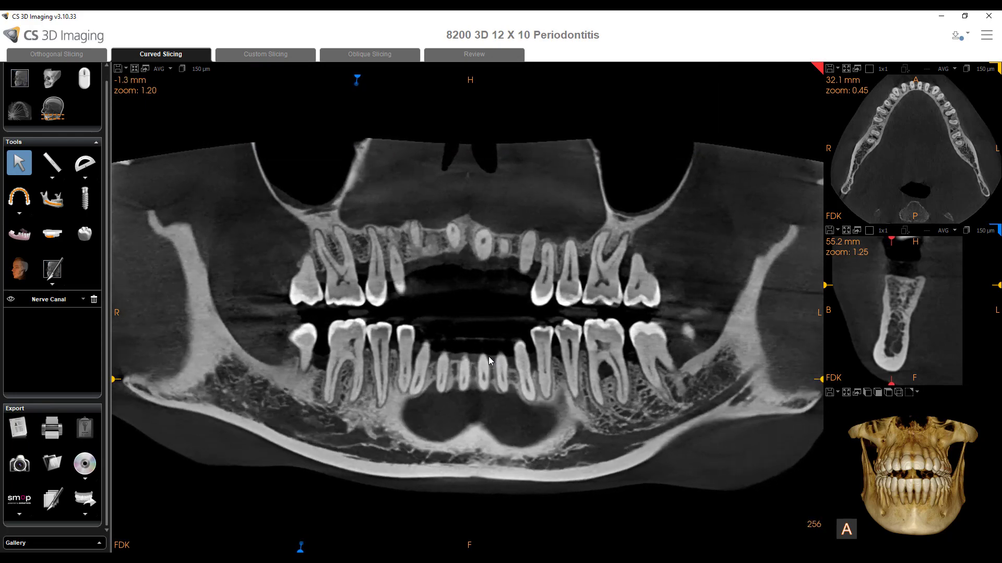
Examine the panoramic slices between -2.9 mm and -150 µm for the left mental foramen and the course of its canal
scroll(484, 352, up, 1)
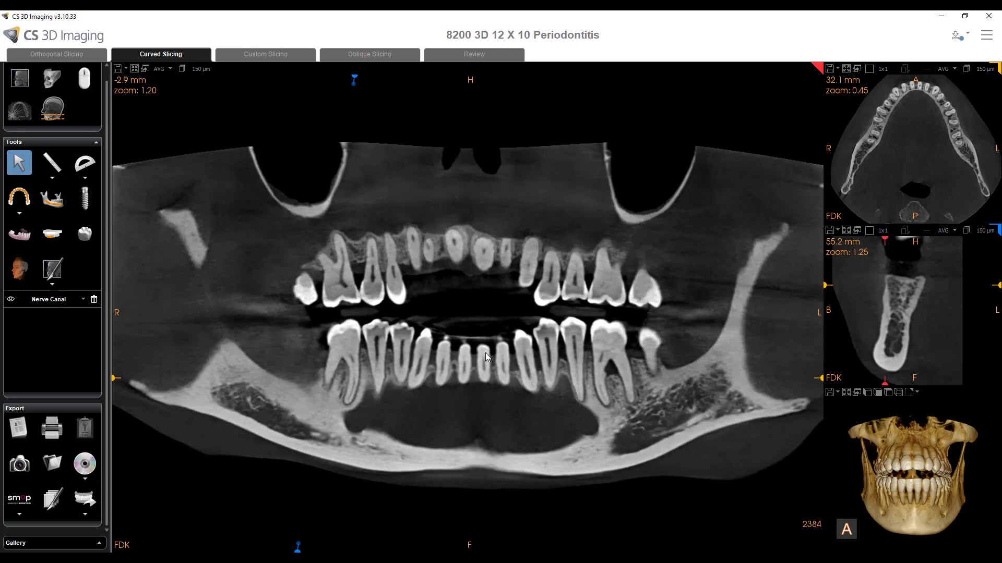
scroll(485, 353, up, 5)
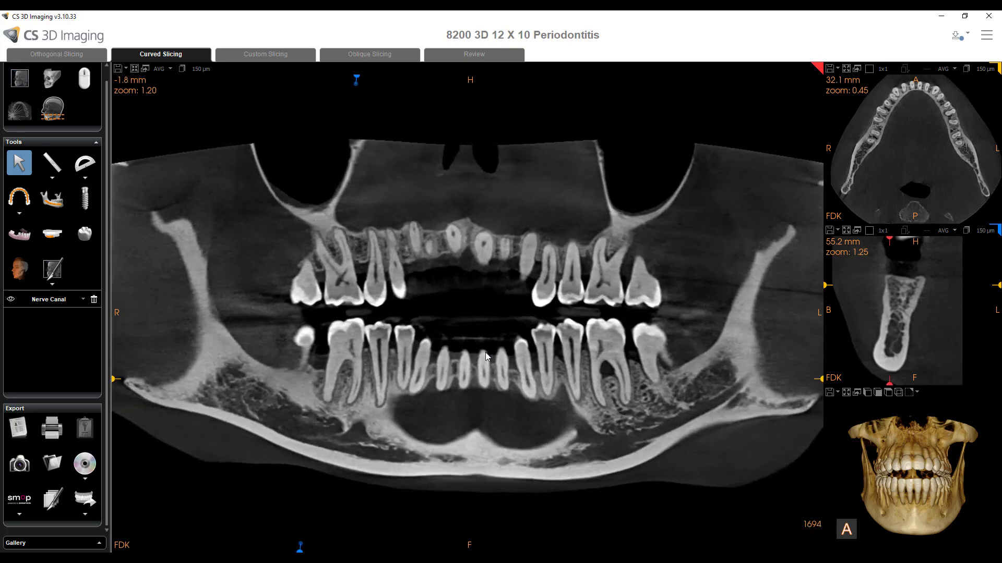
scroll(485, 352, down, 3)
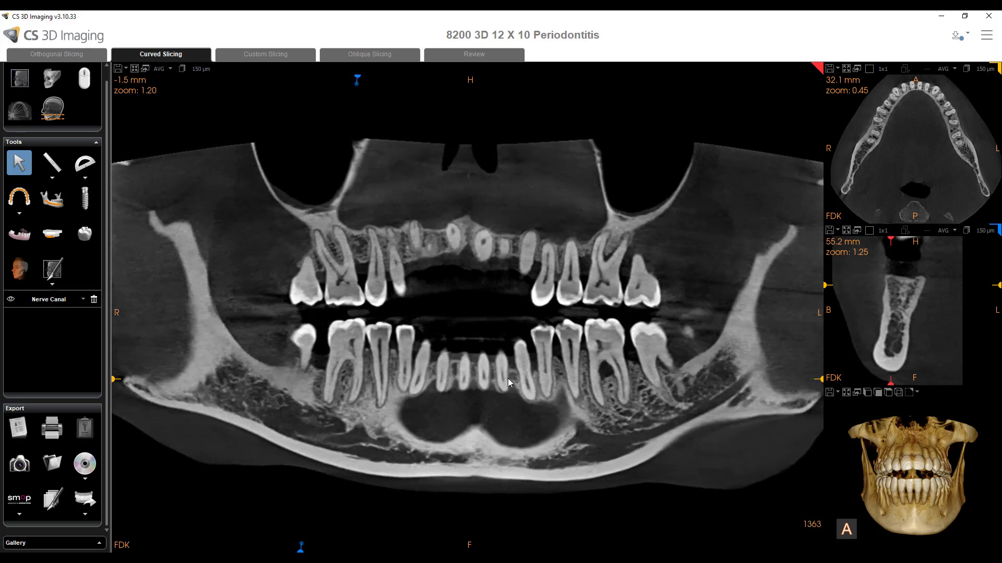
scroll(508, 378, down, 3)
scroll(569, 412, down, 1)
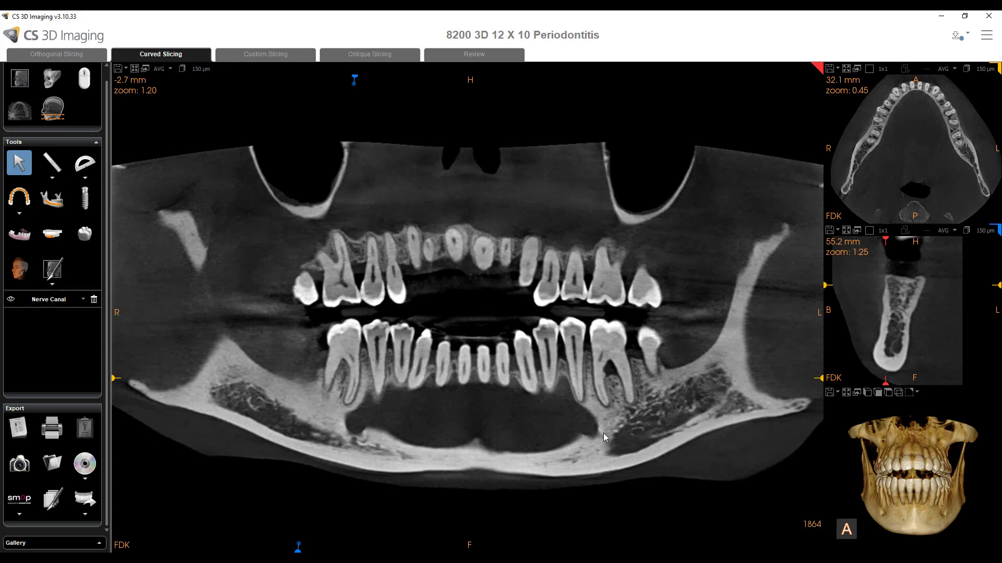
scroll(621, 425, up, 4)
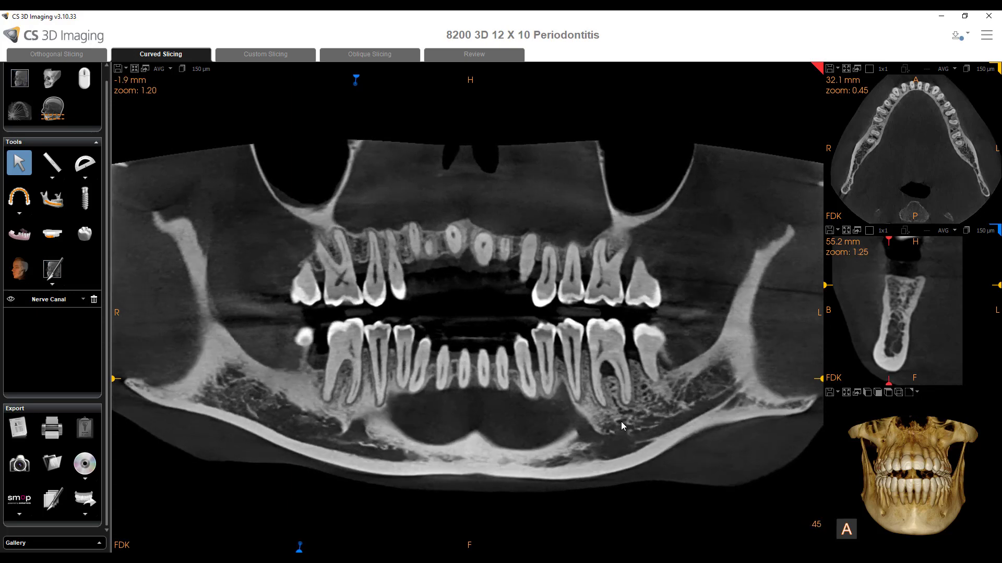
scroll(620, 426, up, 6)
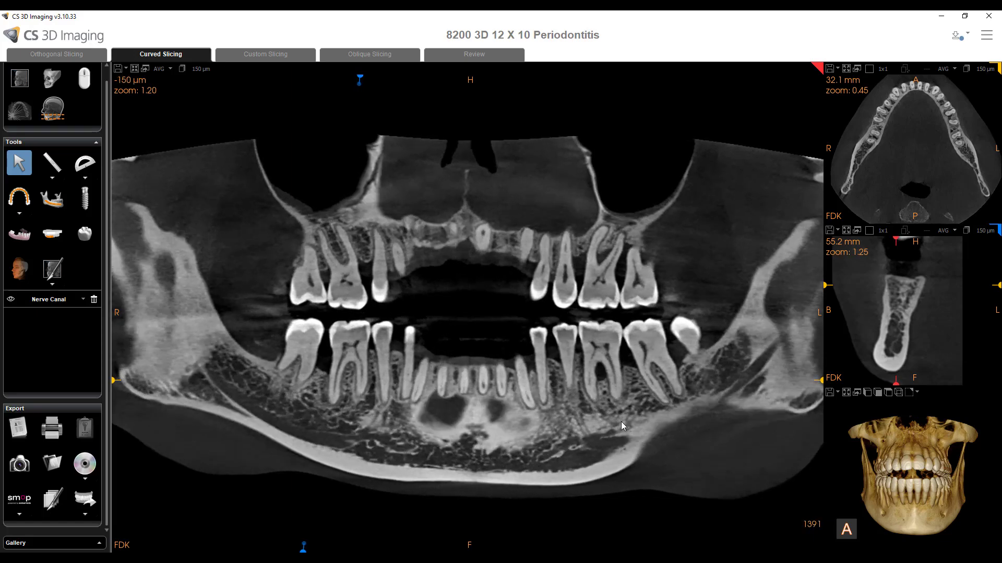
scroll(756, 395, down, 5)
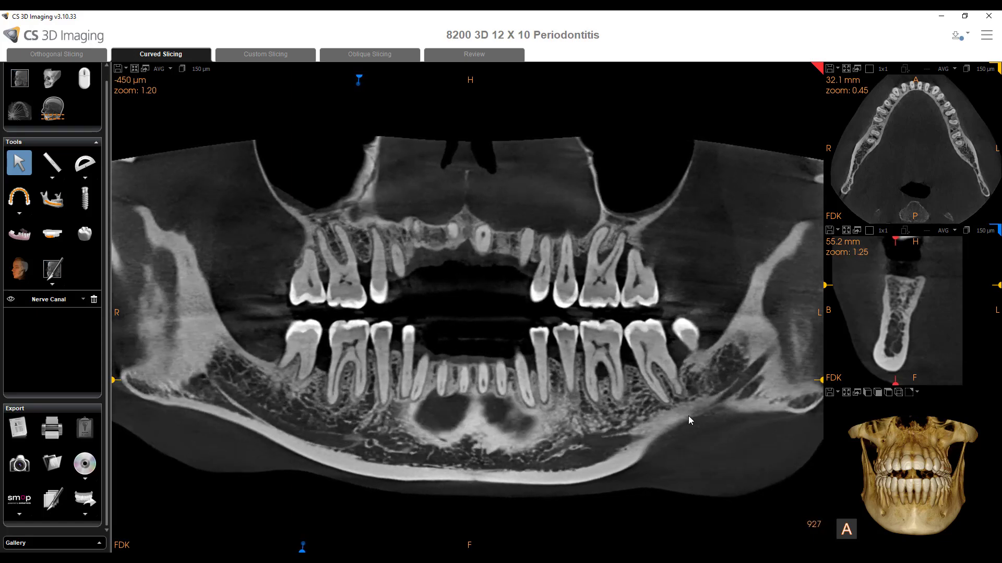
scroll(654, 427, down, 2)
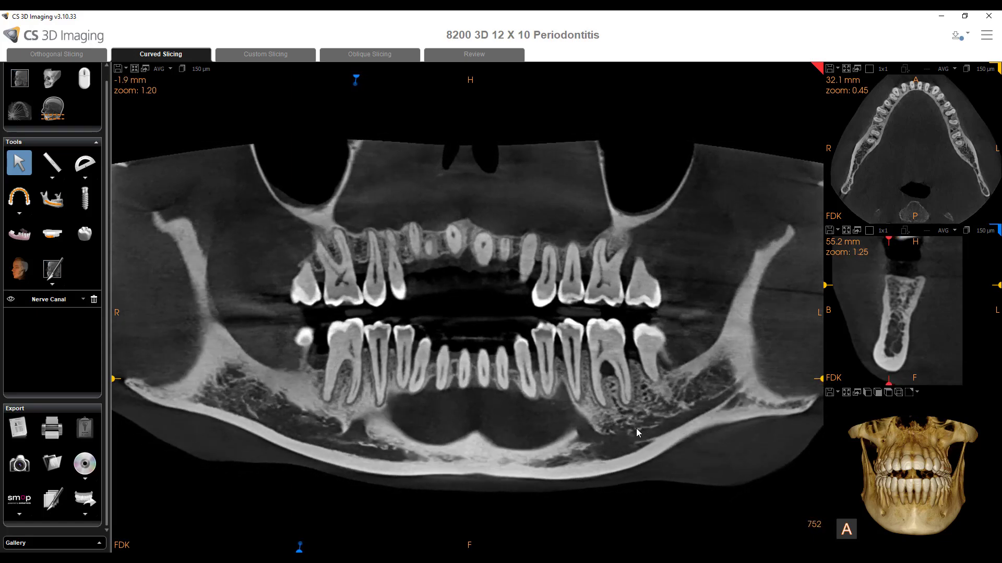
scroll(630, 432, down, 1)
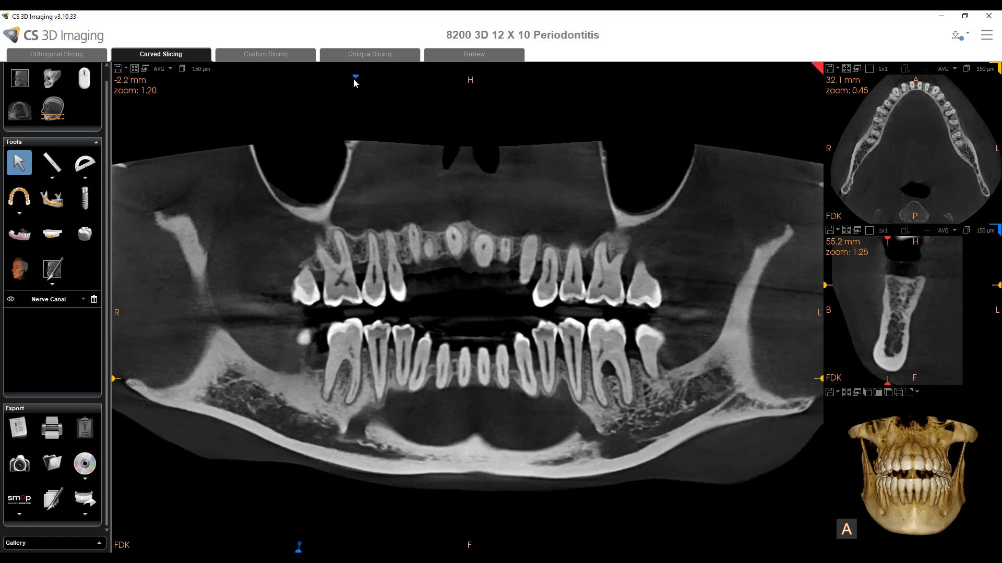
Move the cross-section to the left mental foramen at 118.3 mm and start a nerve canal trace at the foramen opening
drag(355, 149, 615, 171)
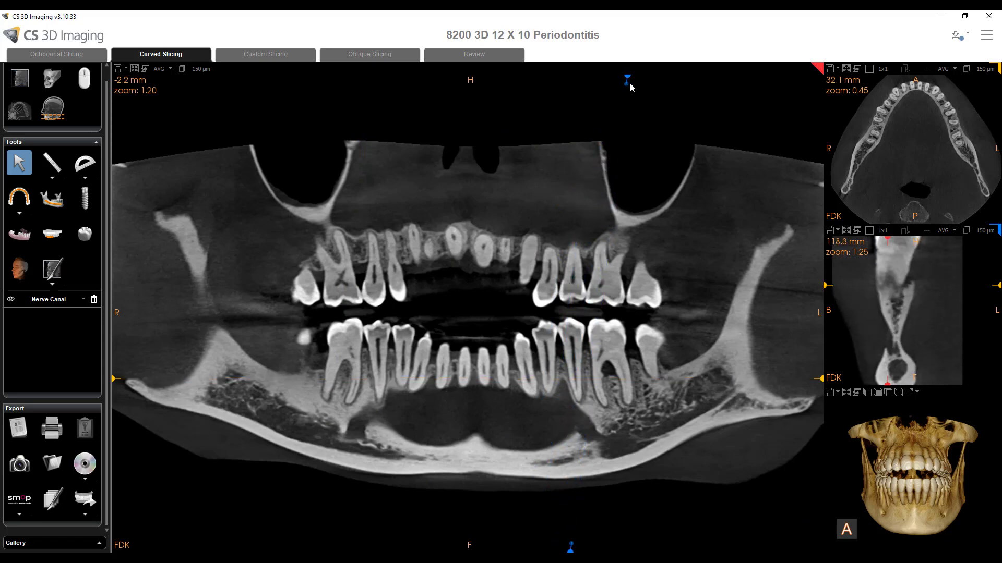
drag(627, 79, 607, 90)
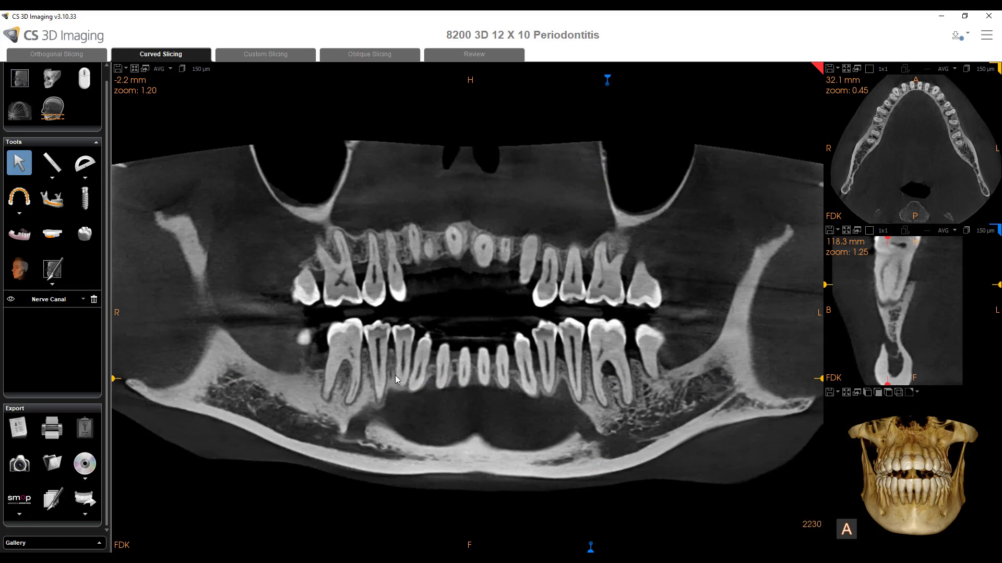
click(52, 199)
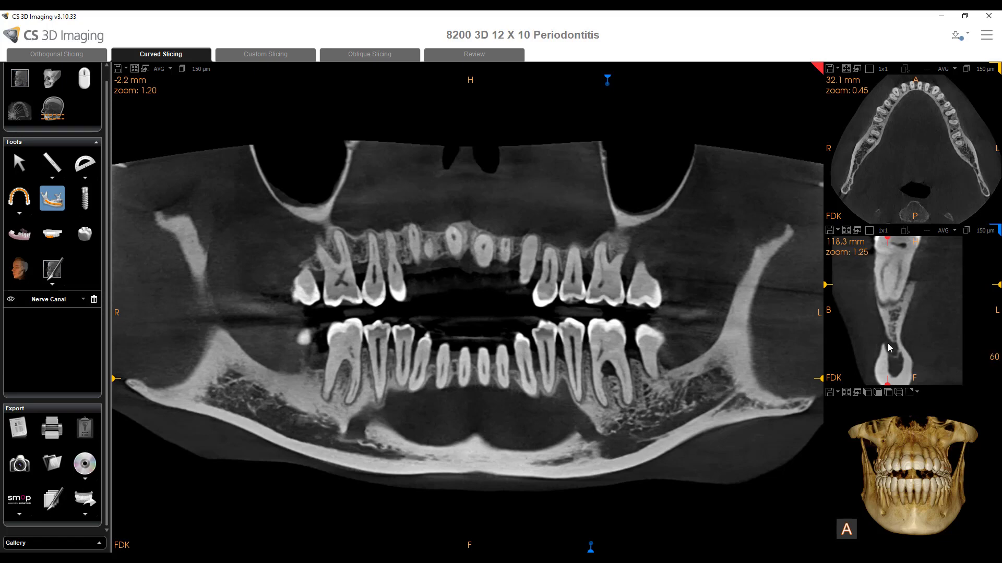
drag(880, 330, 894, 355)
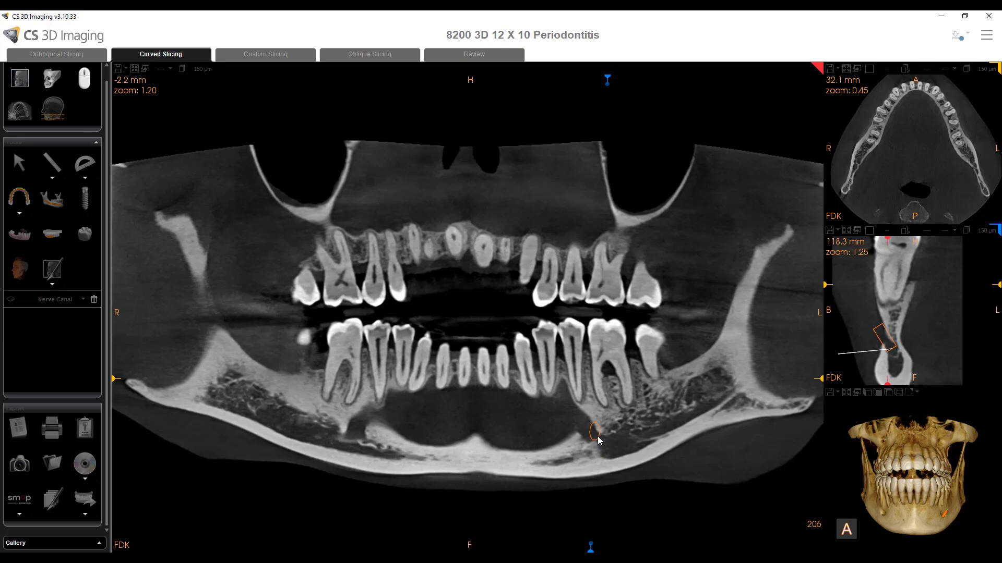
Continue the left nerve canal trace posteriorly in the panoramic slices, placing points along the canal to below the second molar
scroll(604, 443, down, 3)
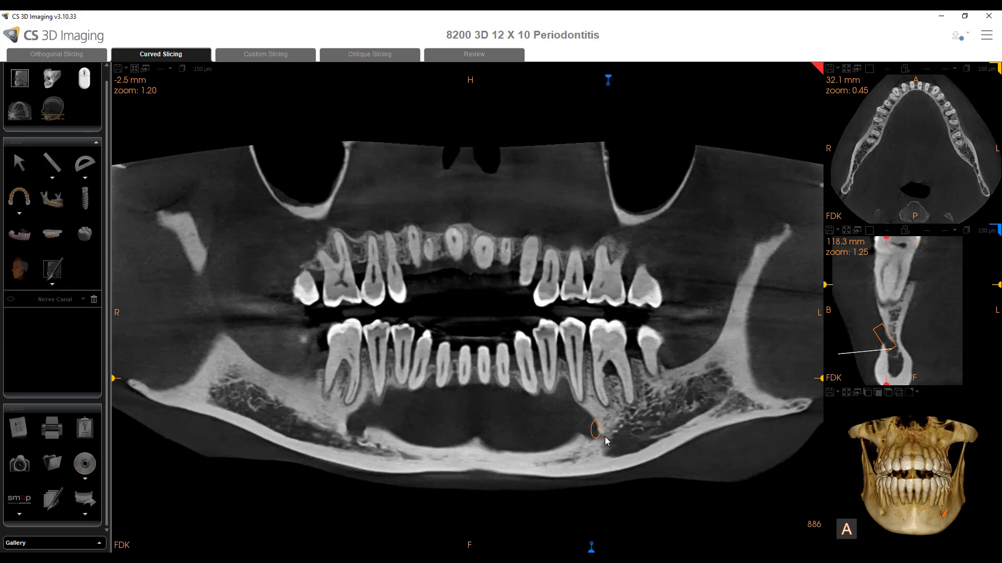
scroll(604, 441, up, 10)
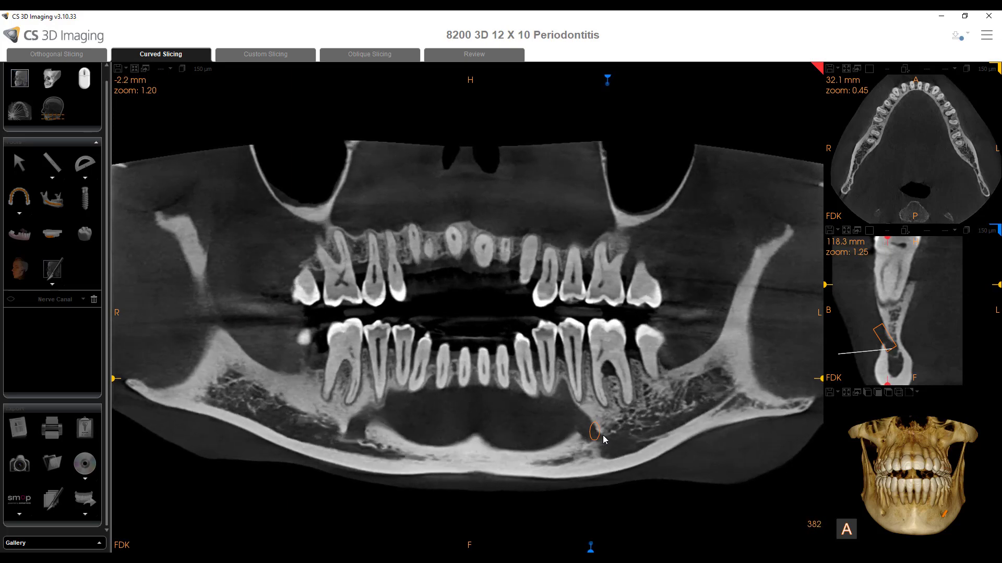
scroll(598, 440, up, 2)
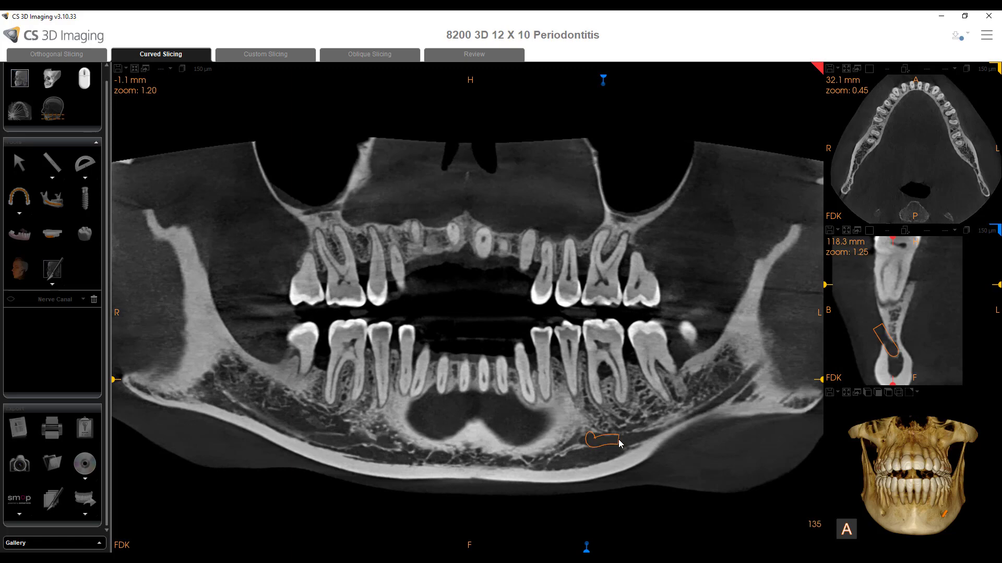
scroll(625, 440, down, 4)
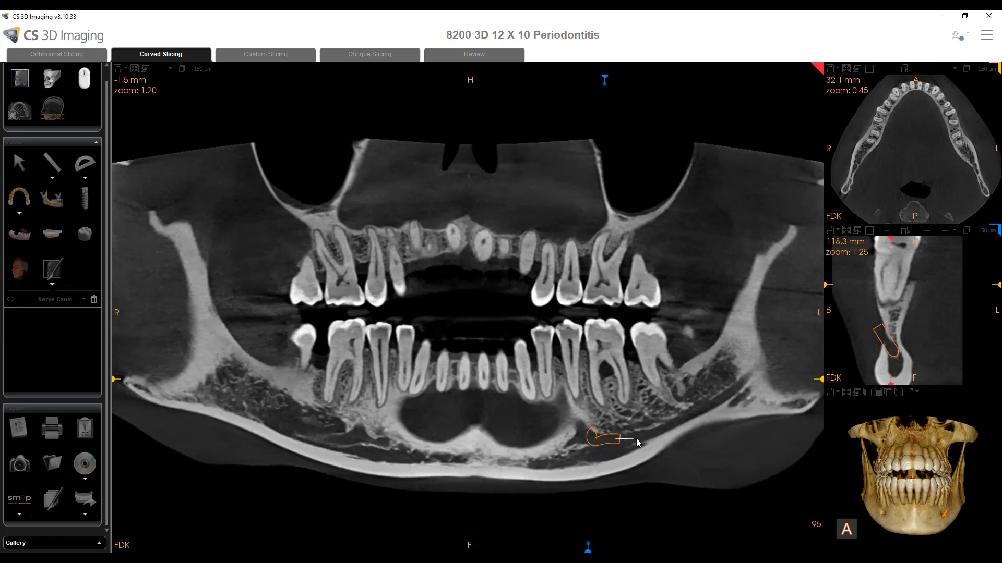
scroll(650, 435, down, 10)
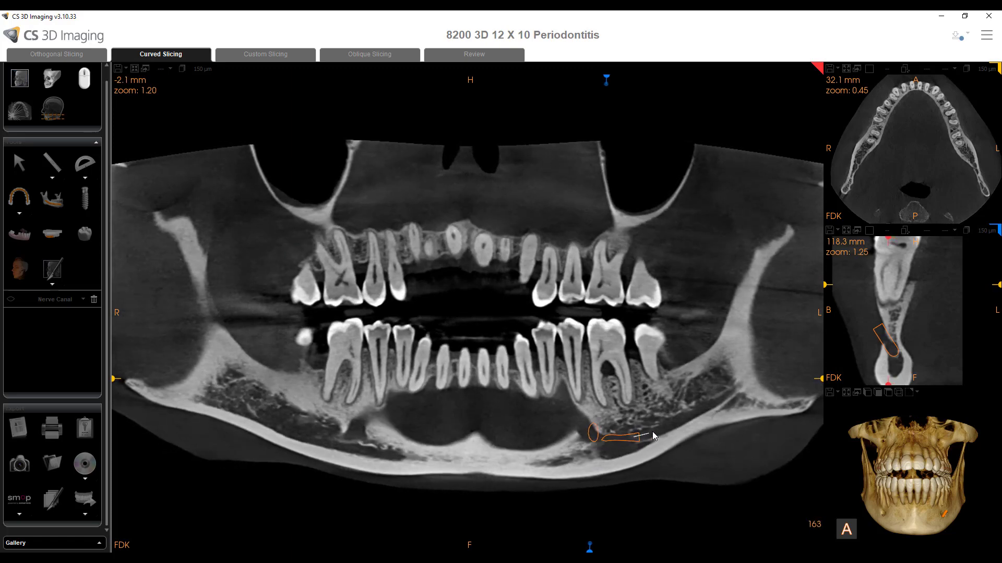
scroll(650, 433, up, 14)
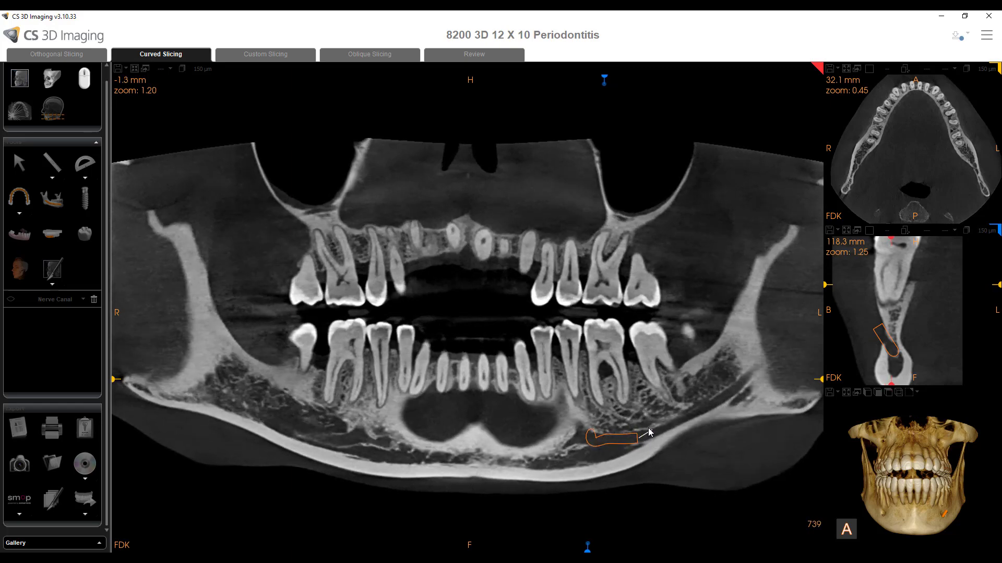
scroll(647, 433, down, 8)
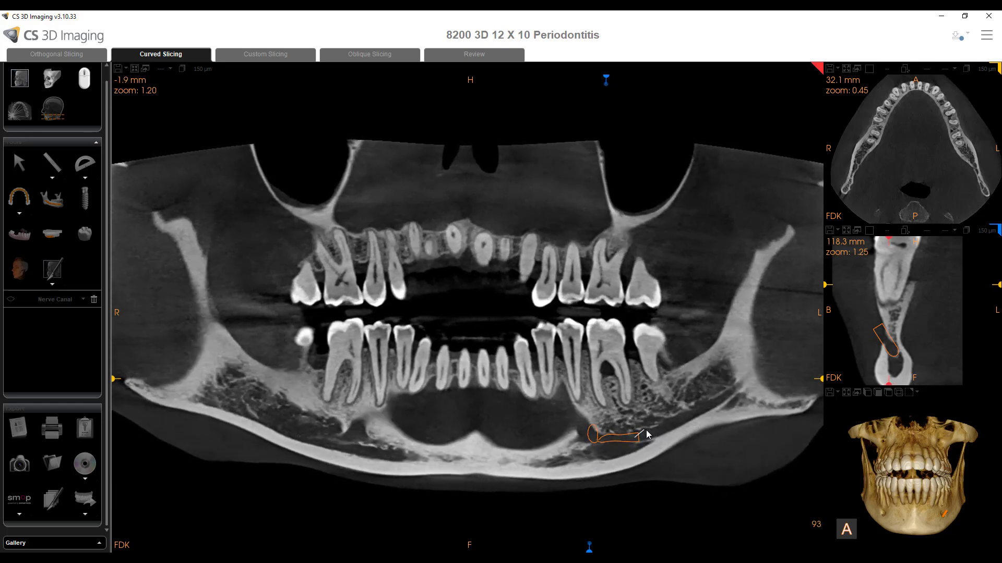
scroll(647, 434, up, 3)
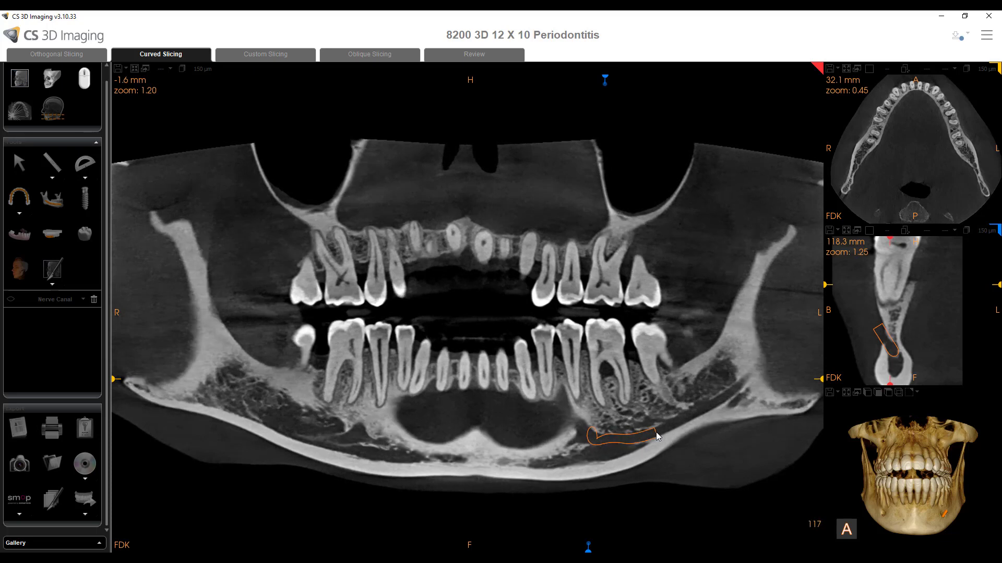
Extend the left nerve canal trace to just behind the second molar, comparing neighbouring panoramic slices to follow the canal
click(688, 416)
scroll(689, 415, down, 6)
scroll(690, 416, up, 11)
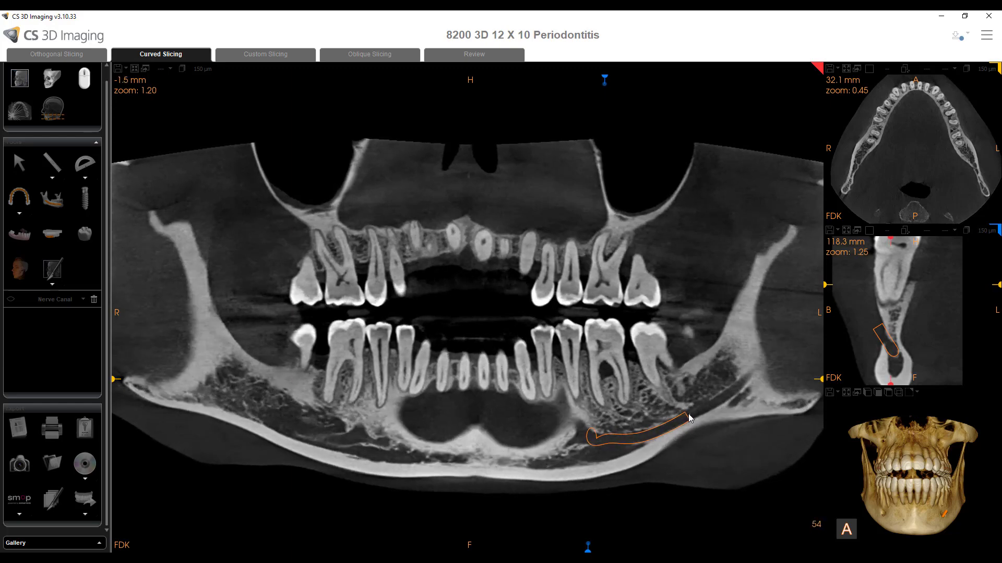
scroll(688, 418, down, 5)
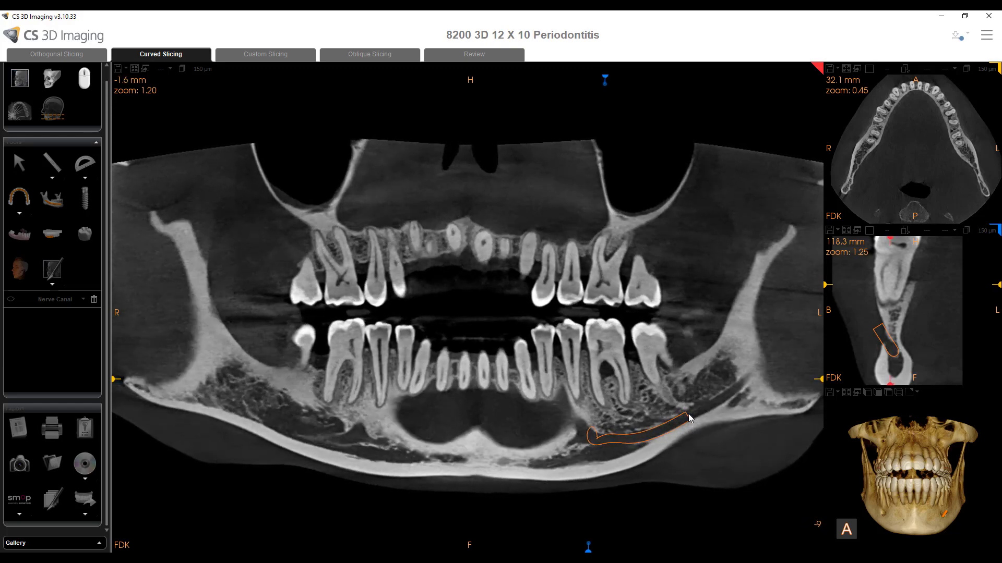
scroll(690, 418, up, 1)
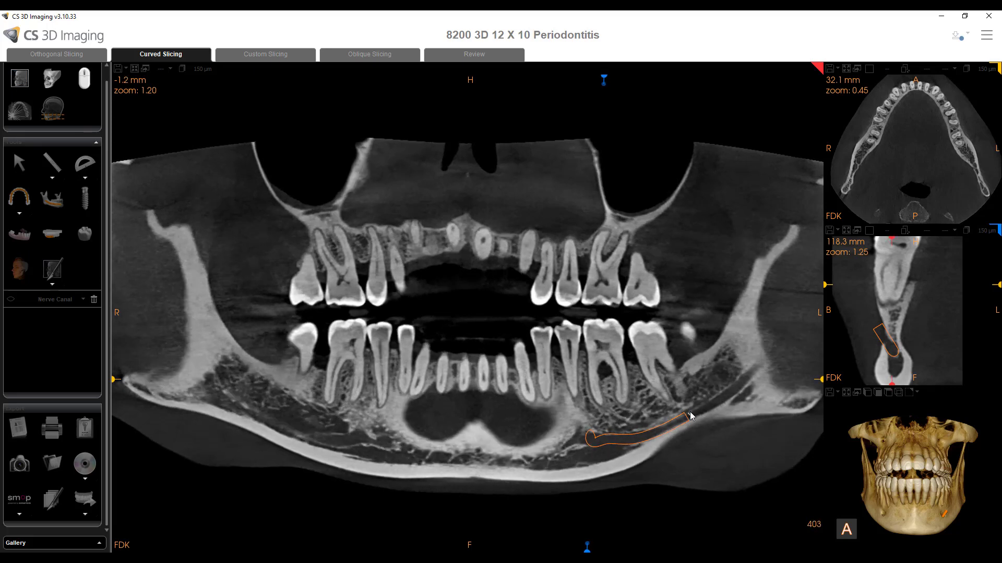
scroll(696, 416, up, 3)
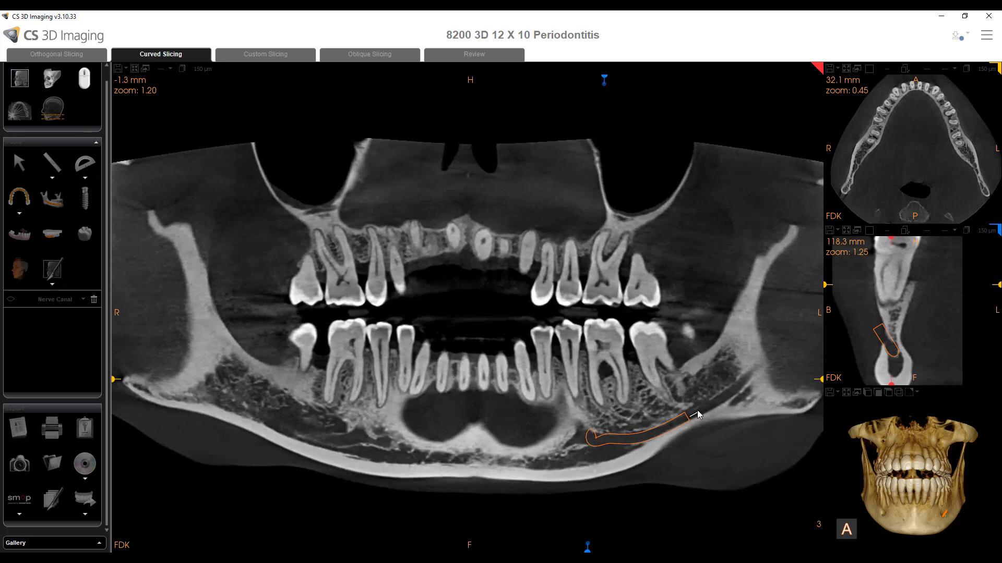
scroll(703, 414, down, 3)
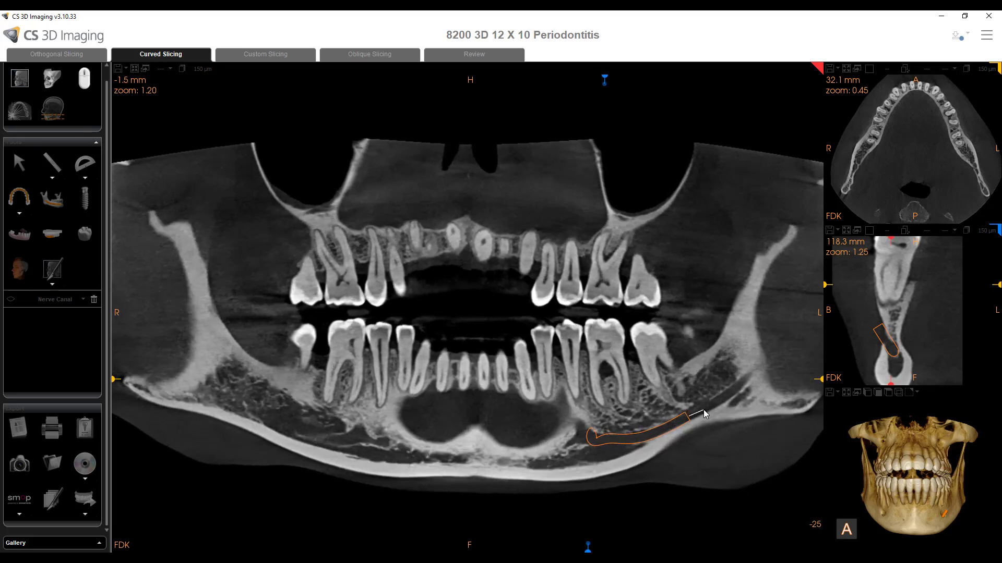
Extend the left nerve canal trace up toward the ramus and finish it on the -450 µm panoramic slice
click(706, 407)
click(734, 389)
scroll(737, 393, down, 1)
scroll(737, 389, up, 14)
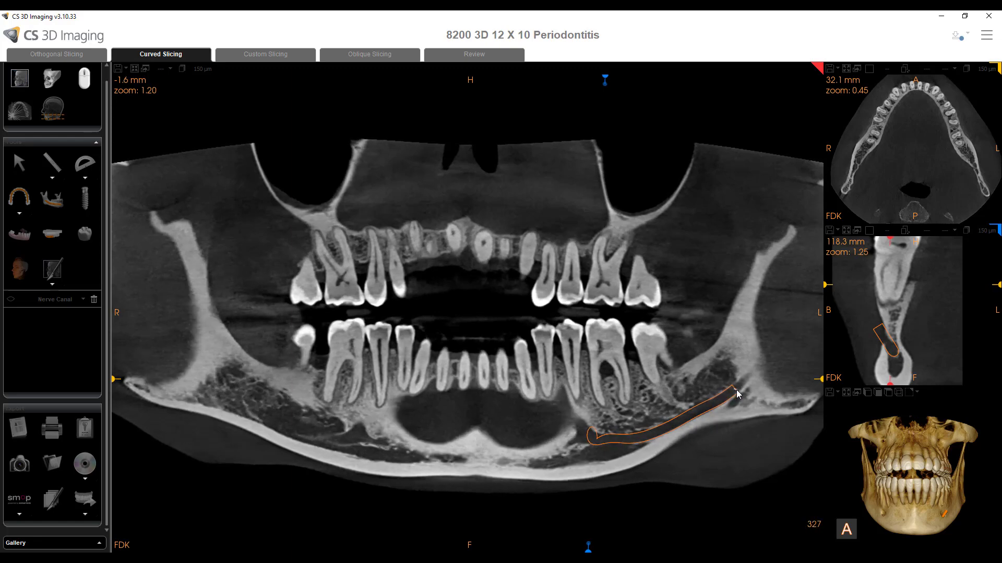
scroll(766, 362, down, 3)
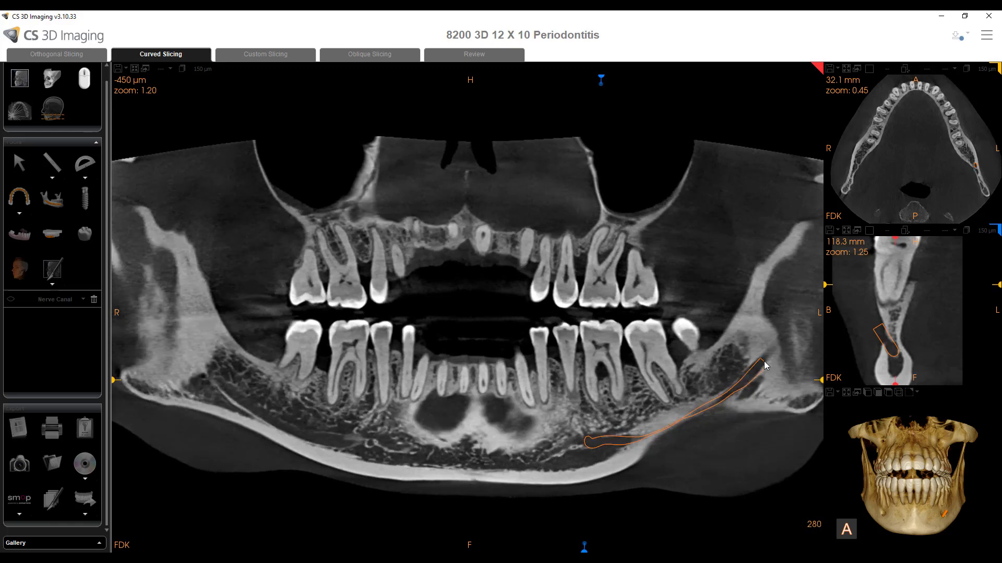
double_click(769, 362)
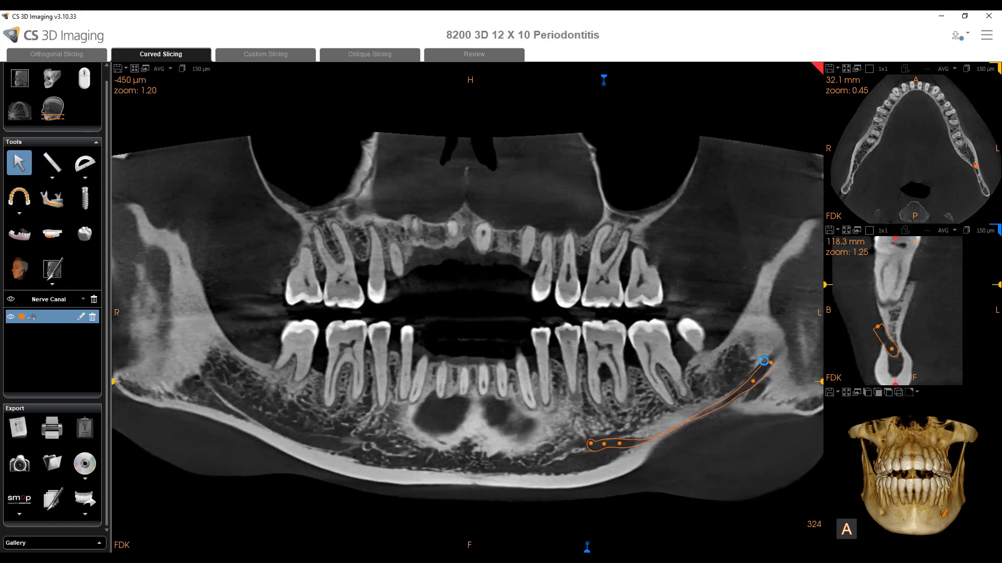
Check the left nerve canal trace in enlarged cross-sections and recentre its control point on the canal at 151.3 mm
click(846, 230)
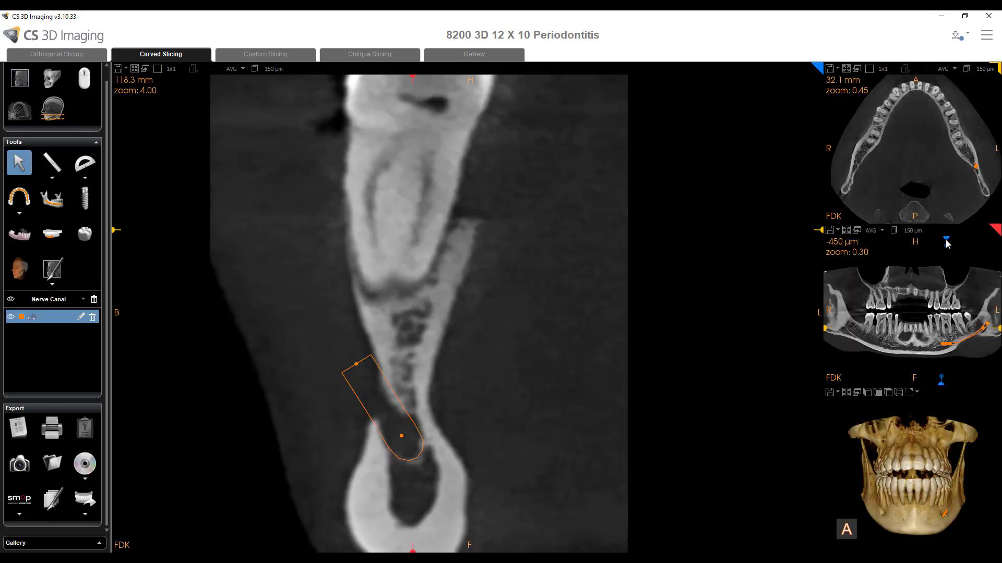
mouse_move(946, 239)
mouse_down()
mouse_move(914, 240)
mouse_move(965, 243)
mouse_up()
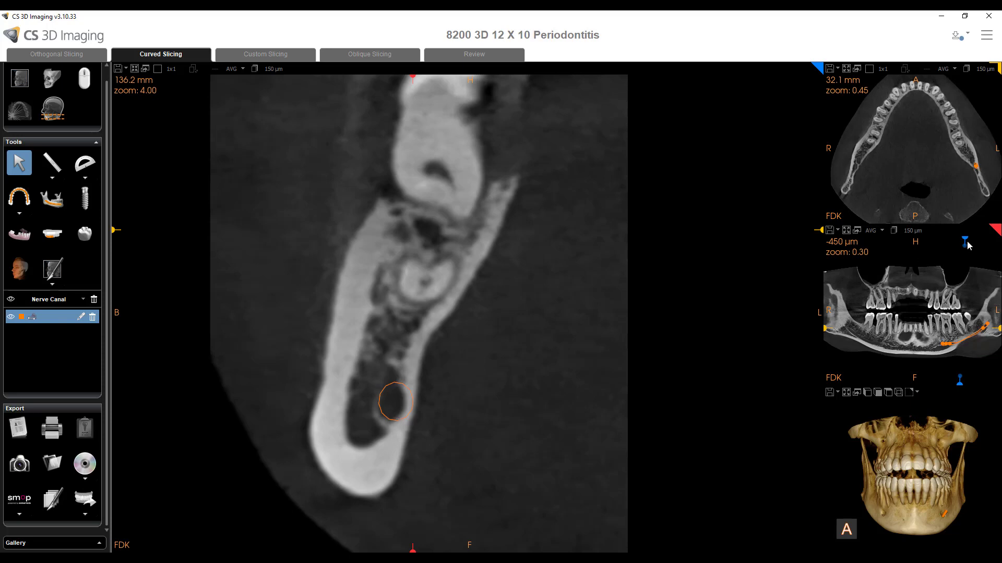
drag(966, 244, 975, 243)
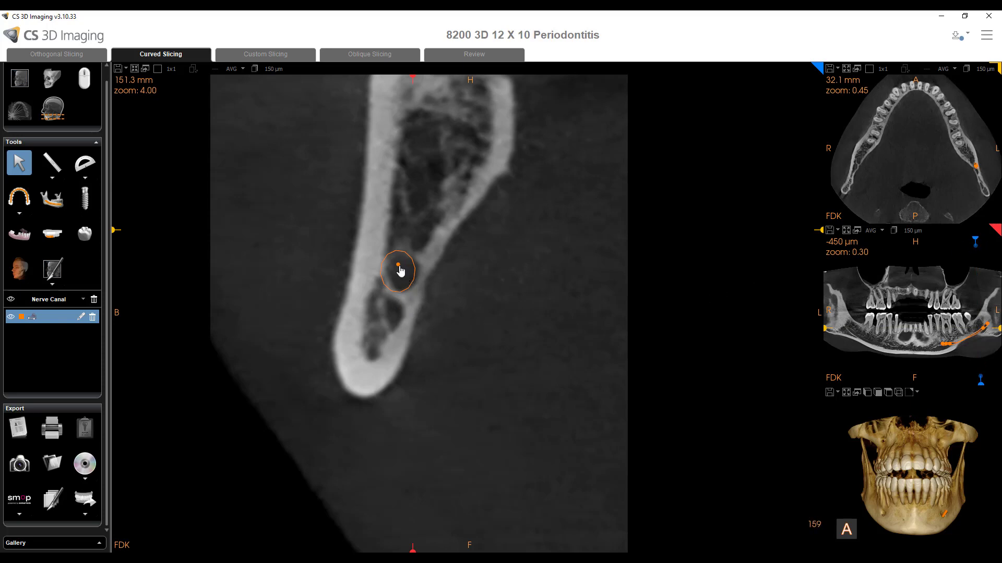
drag(399, 266, 405, 274)
drag(977, 238, 963, 248)
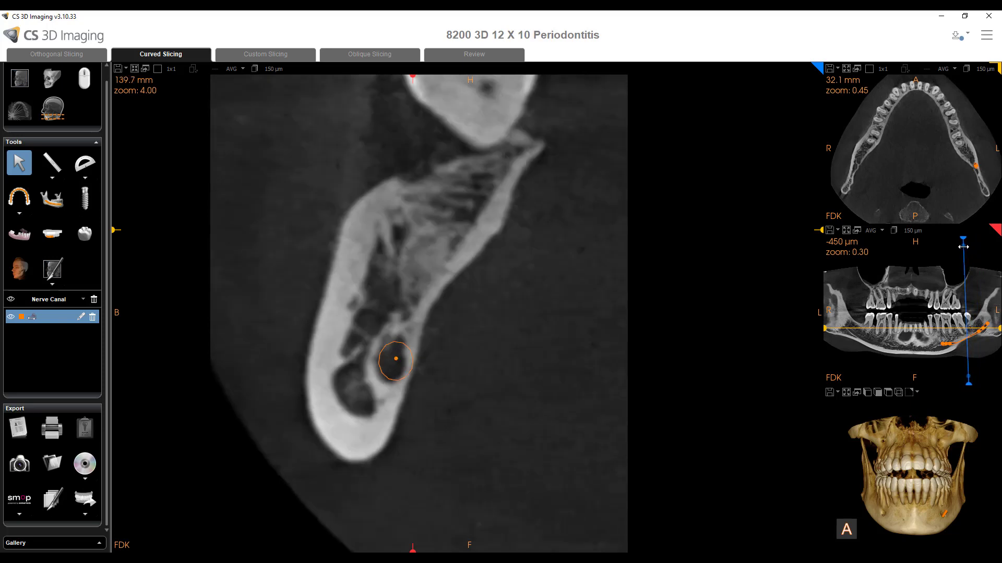
click(846, 231)
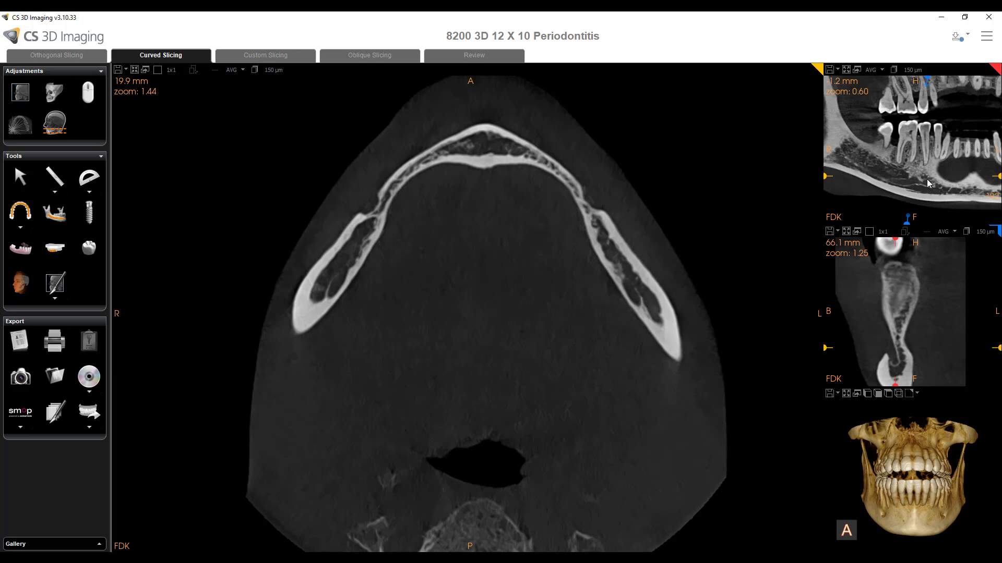
Examine the right mandibular canal across neighbouring panoramic slices and find the mental foramen level in the axial slices
scroll(927, 181, down, 8)
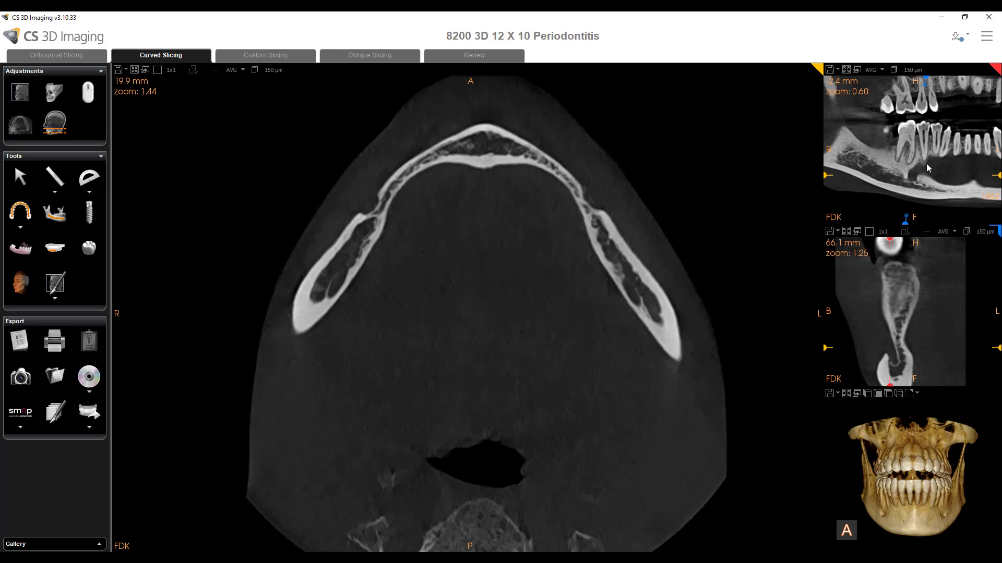
scroll(925, 165, up, 8)
scroll(914, 183, up, 6)
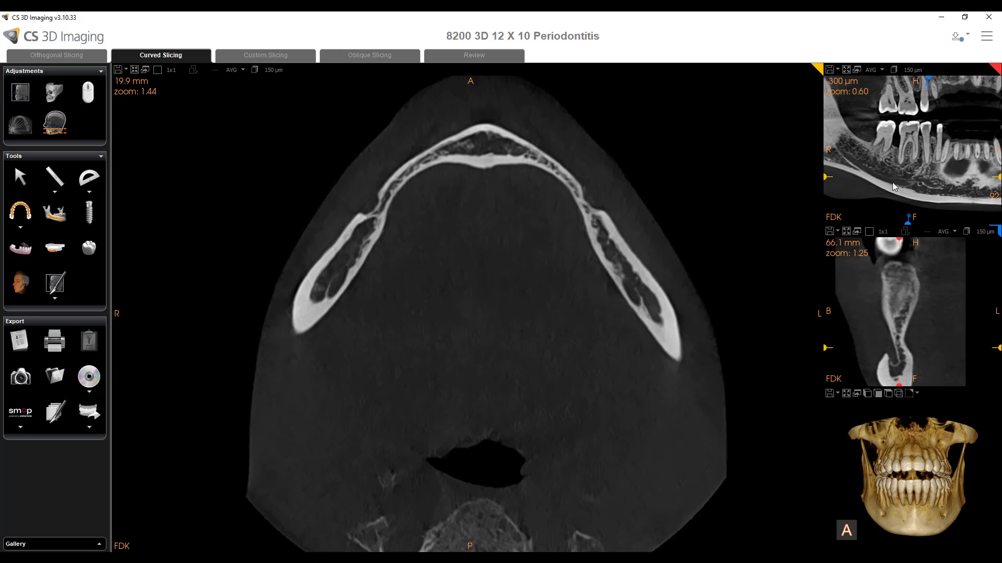
scroll(887, 182, up, 7)
scroll(845, 155, down, 4)
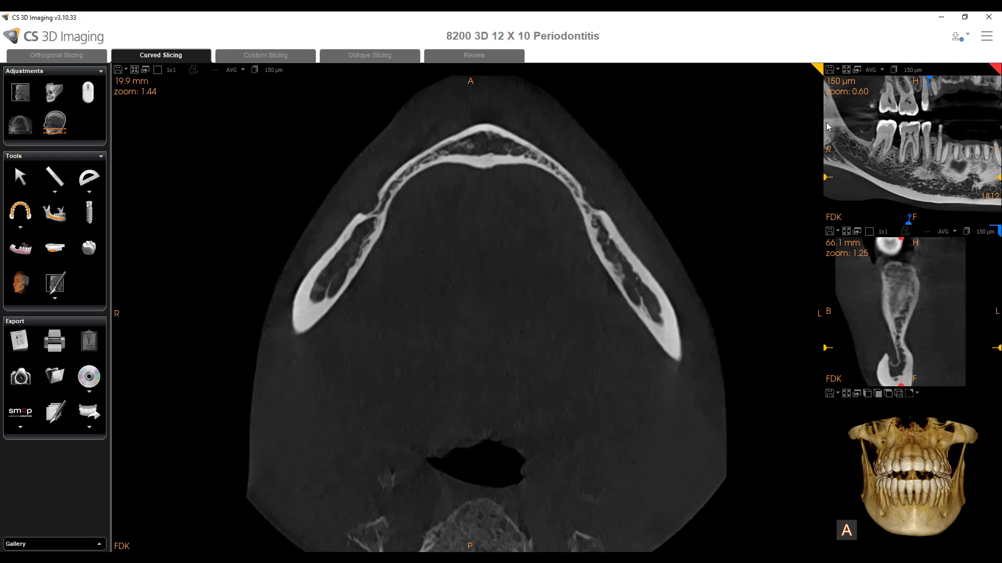
scroll(564, 300, down, 3)
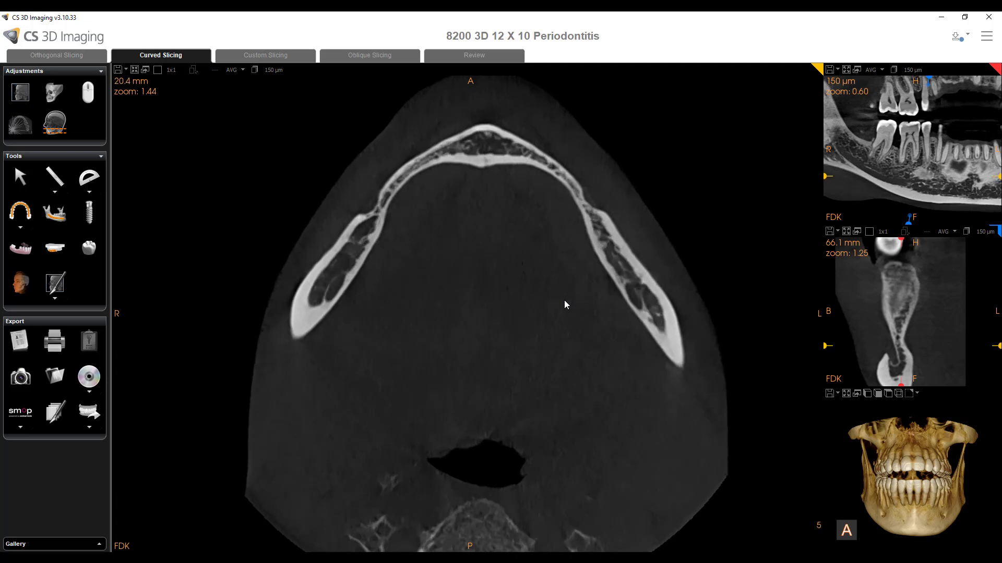
Trace the right nerve canal through successive axial slices, from the mental foramen back to the 34.2 mm slice behind the last molar
click(57, 213)
click(366, 198)
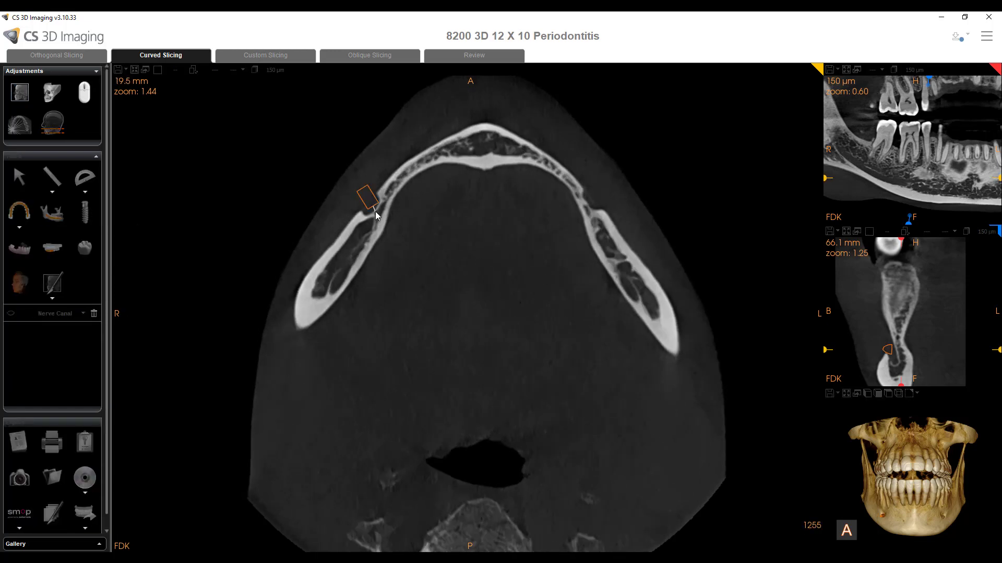
scroll(369, 217, down, 5)
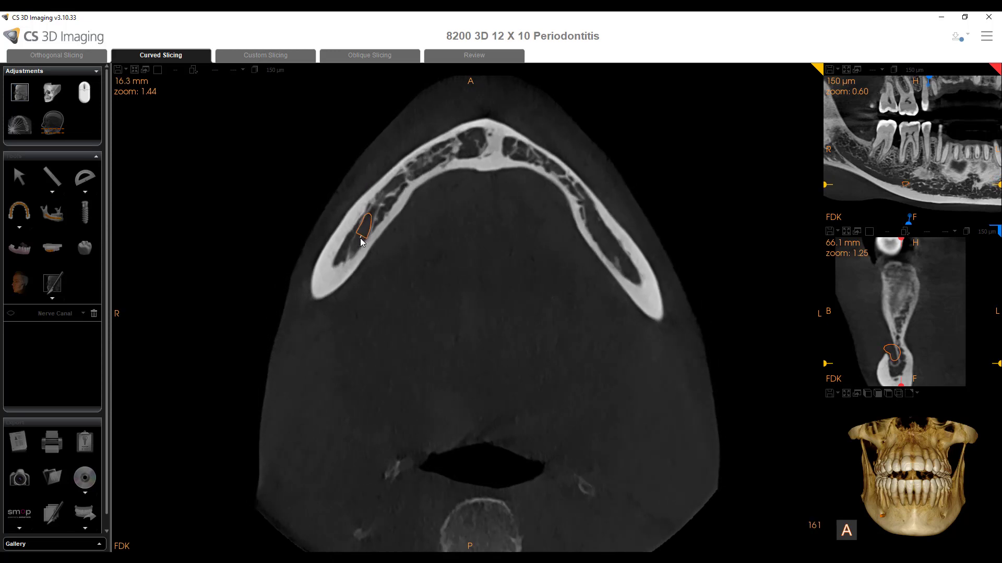
scroll(353, 259, up, 10)
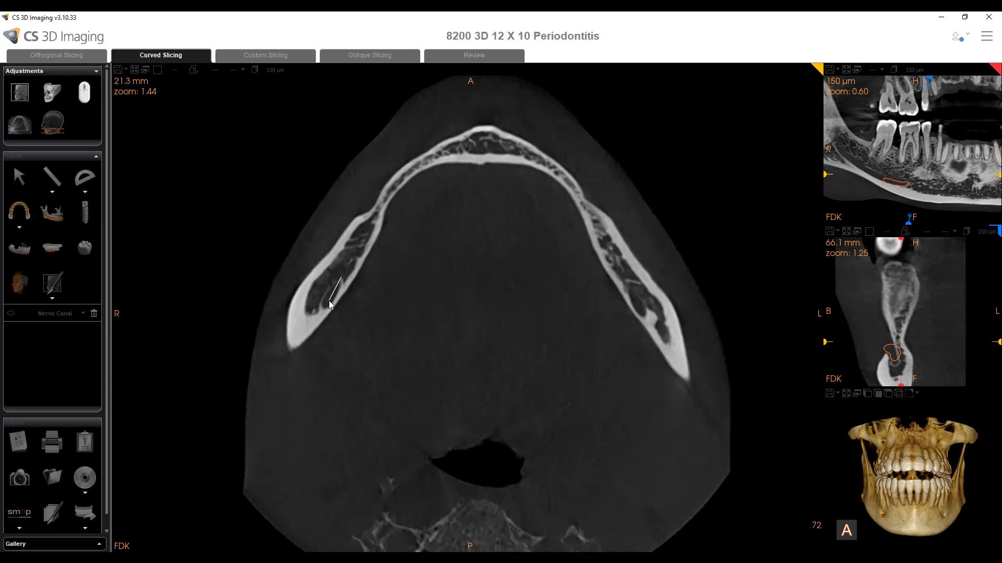
scroll(318, 321, up, 10)
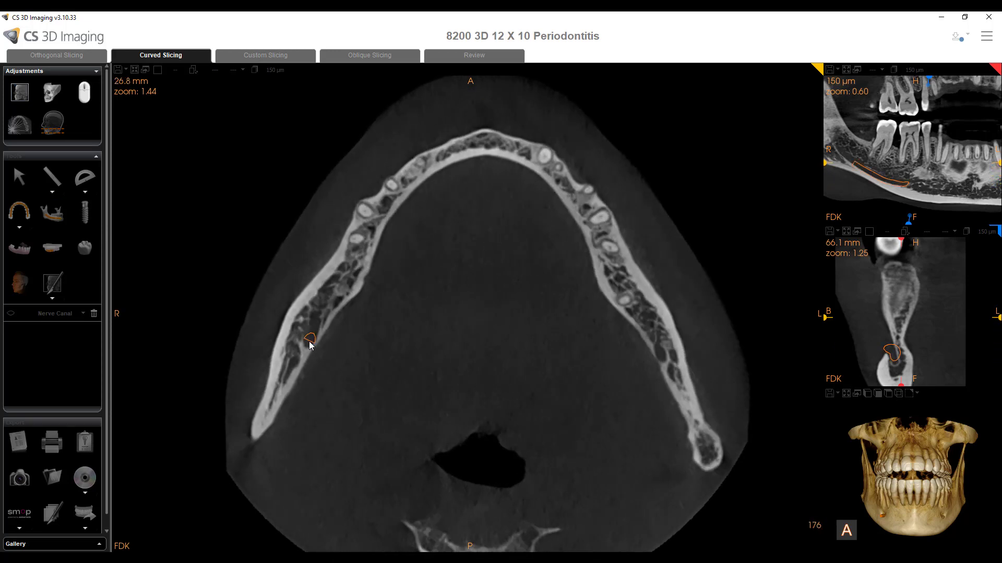
scroll(299, 363, up, 8)
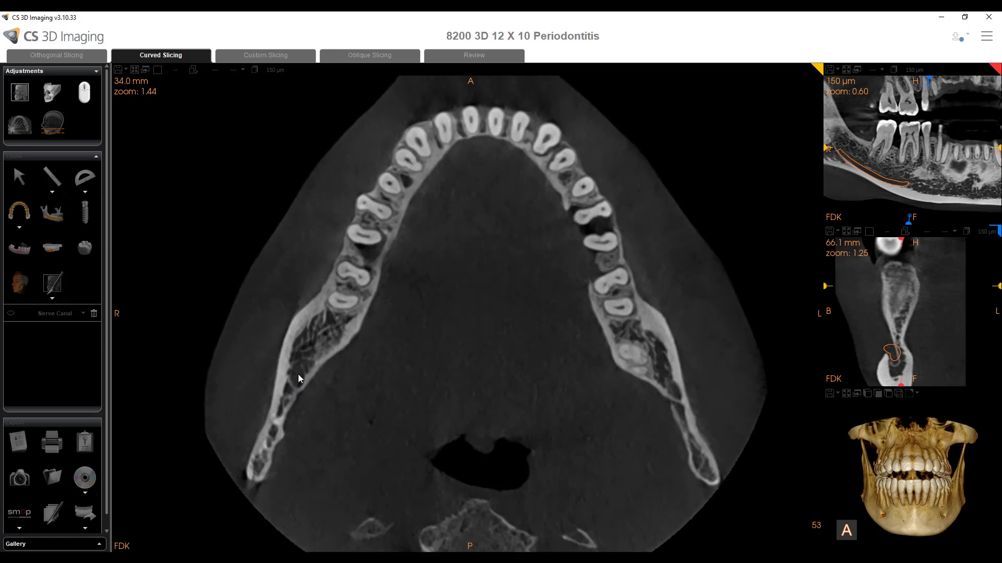
double_click(298, 379)
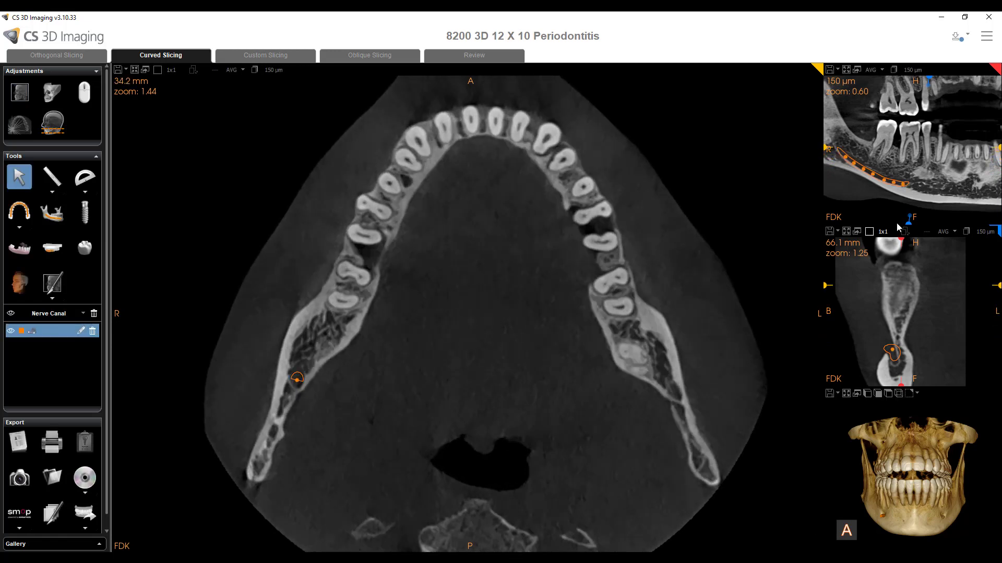
Check the right nerve canal trace in enlarged cross-sections, moving from the mental foramen at 66.1 mm back to 37.5 mm
click(847, 232)
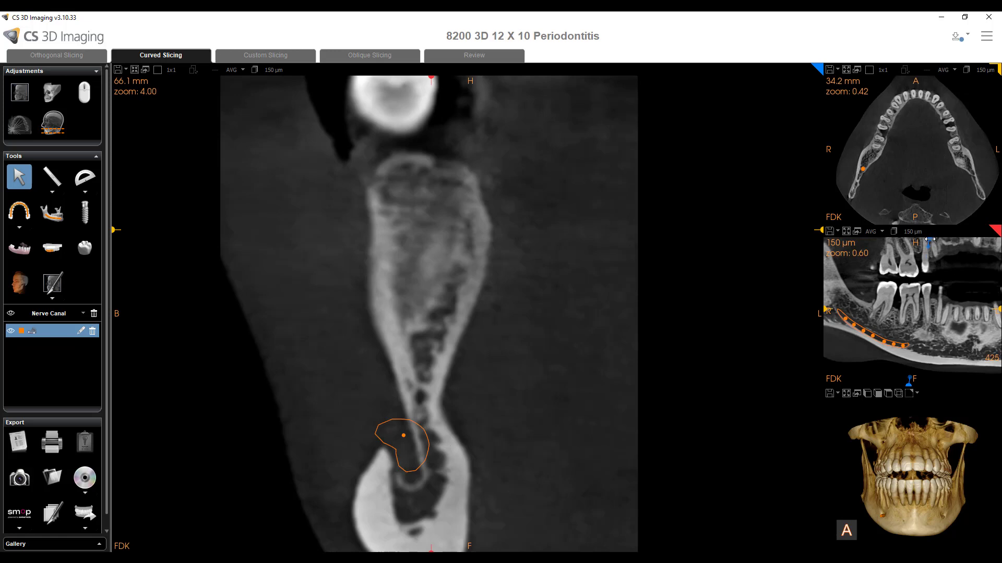
drag(929, 238, 923, 236)
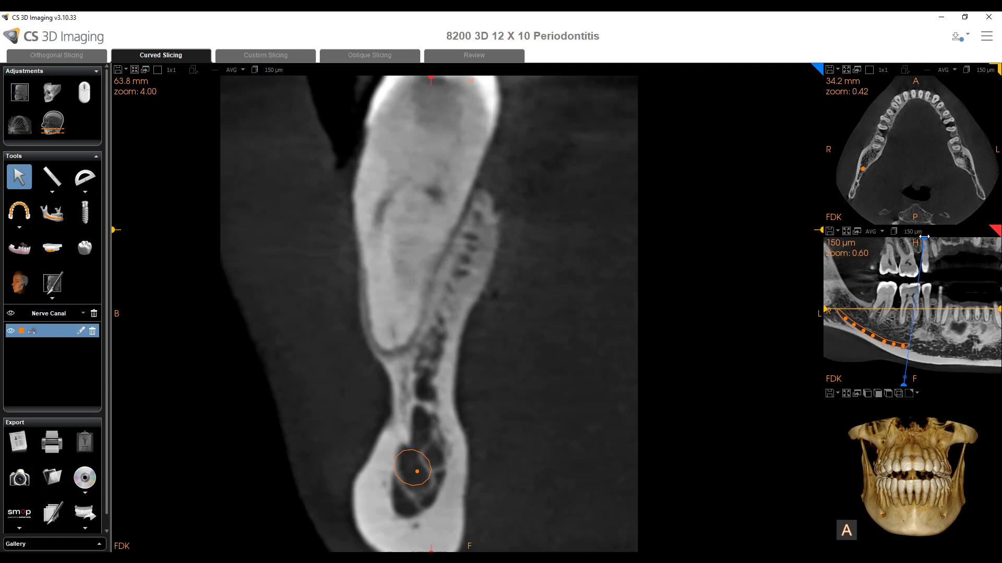
drag(923, 237, 922, 247)
drag(925, 244, 912, 236)
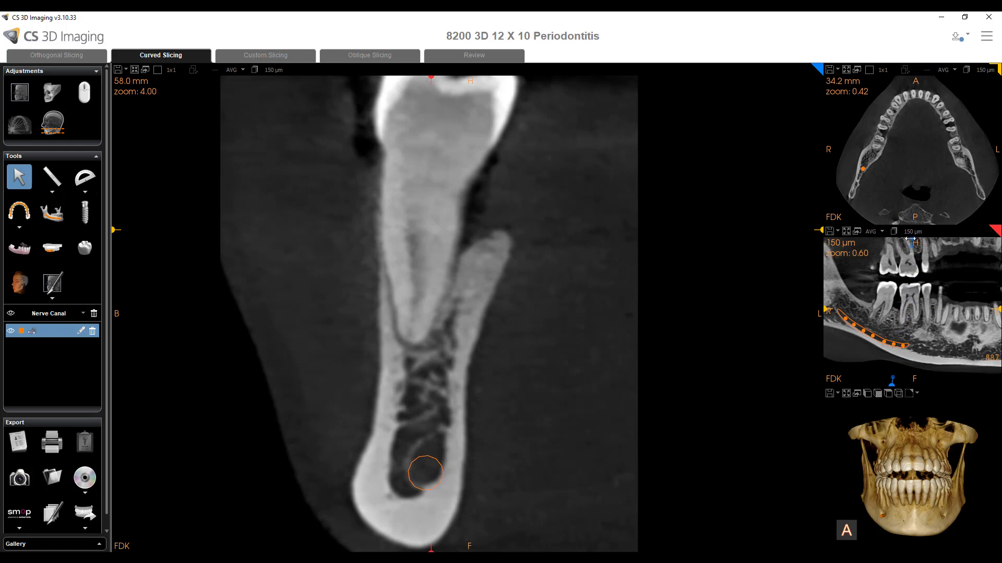
drag(910, 239, 899, 238)
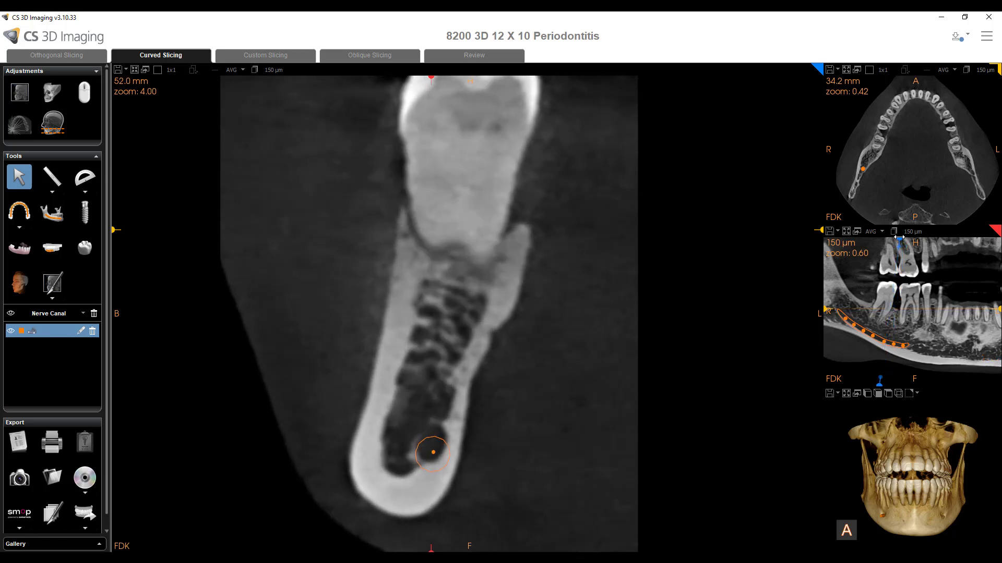
click(433, 445)
drag(901, 238, 869, 227)
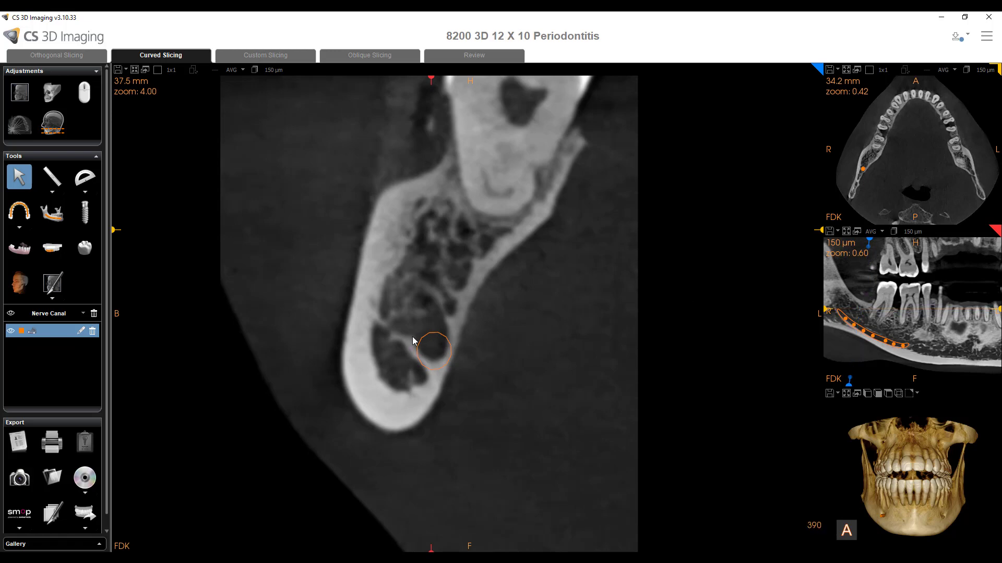